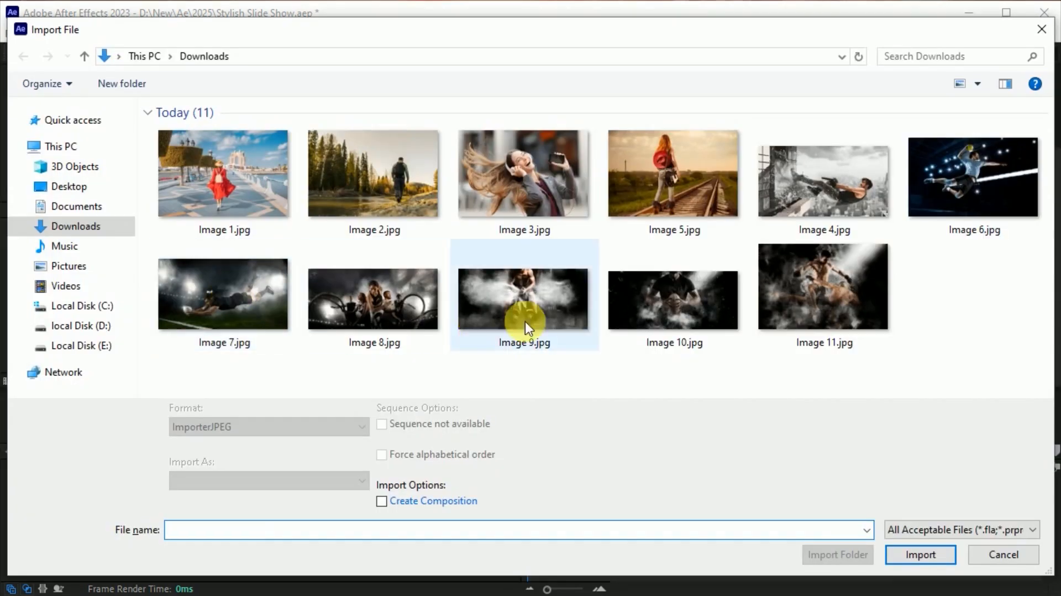
- Import Image 8.jpg from Downloads as footage and add it as a layer in the Image 1 composition
click(383, 300)
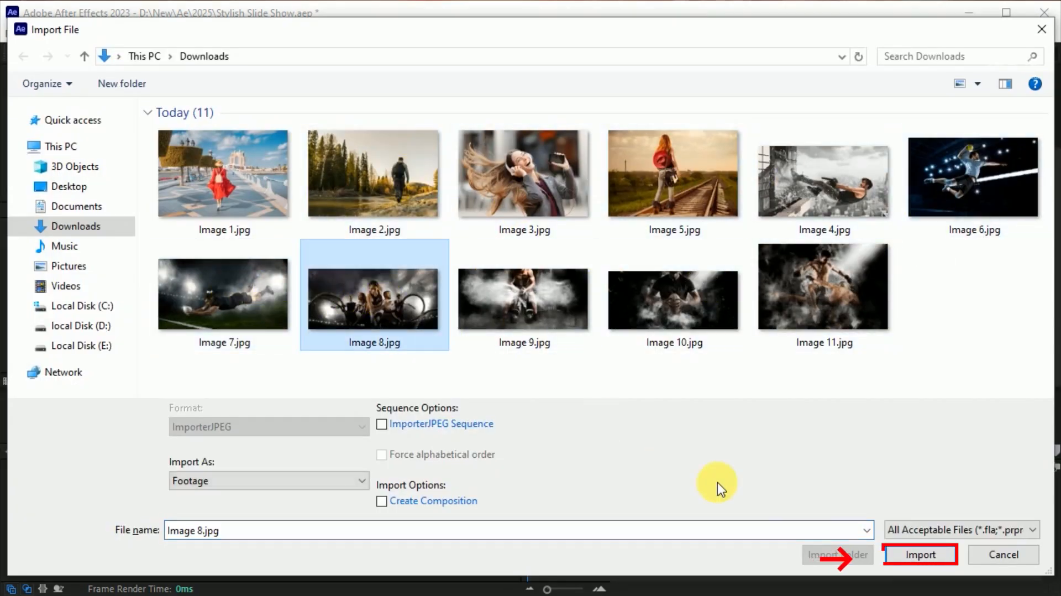
click(934, 555)
drag(83, 242, 219, 500)
- Scale the Image 8.jpg layer to 205% so it fills the frame and adjust its placement
key(s)
drag(422, 480, 515, 481)
drag(670, 298, 659, 290)
key(F2)
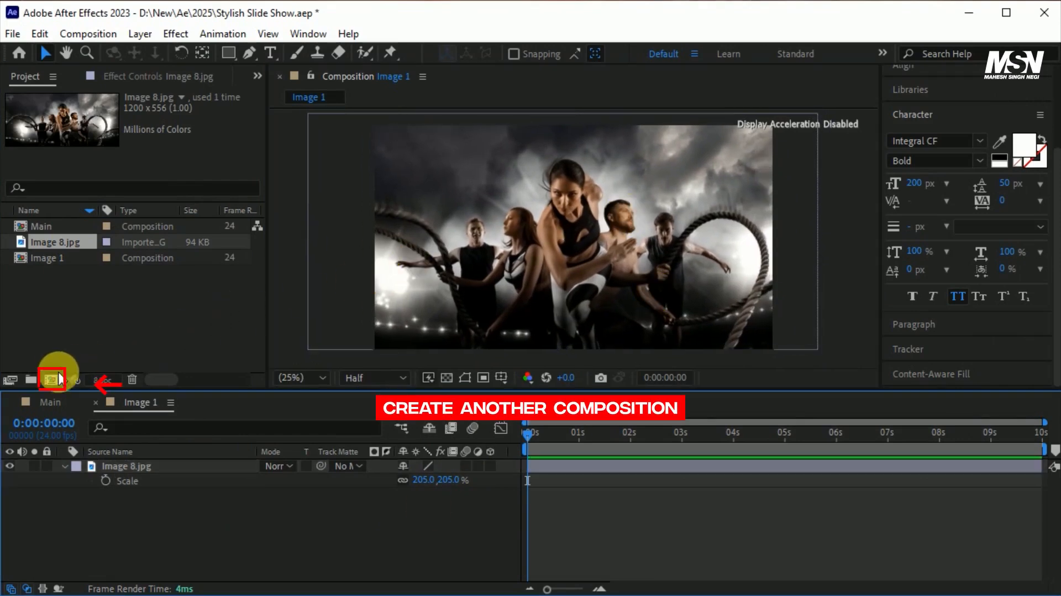
- Create a 1920x1080, 24 fps, 10-second composition named Reveler
click(51, 380)
text(R)
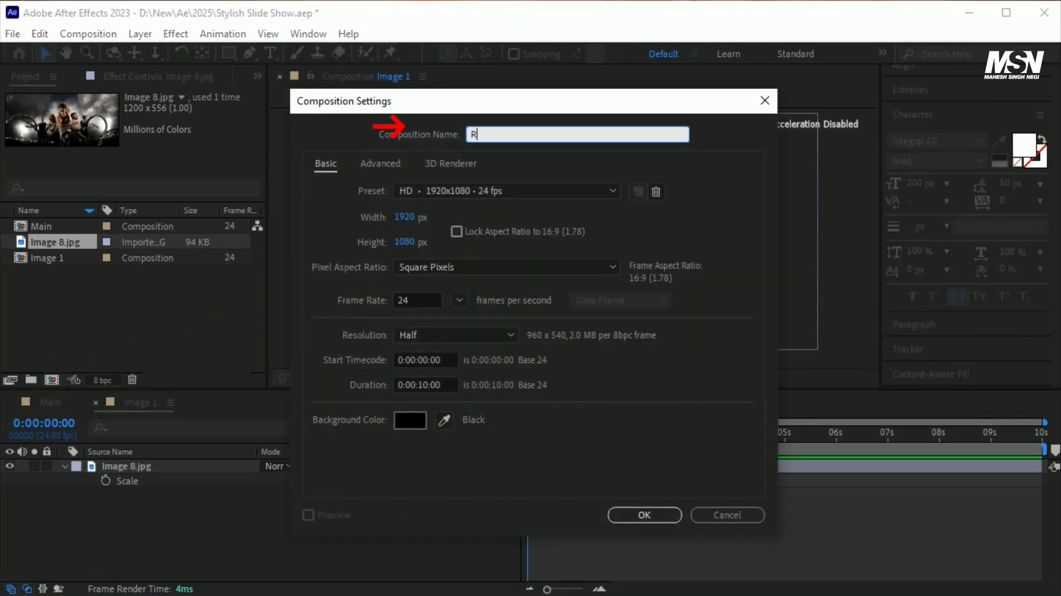
text(eveler)
click(654, 514)
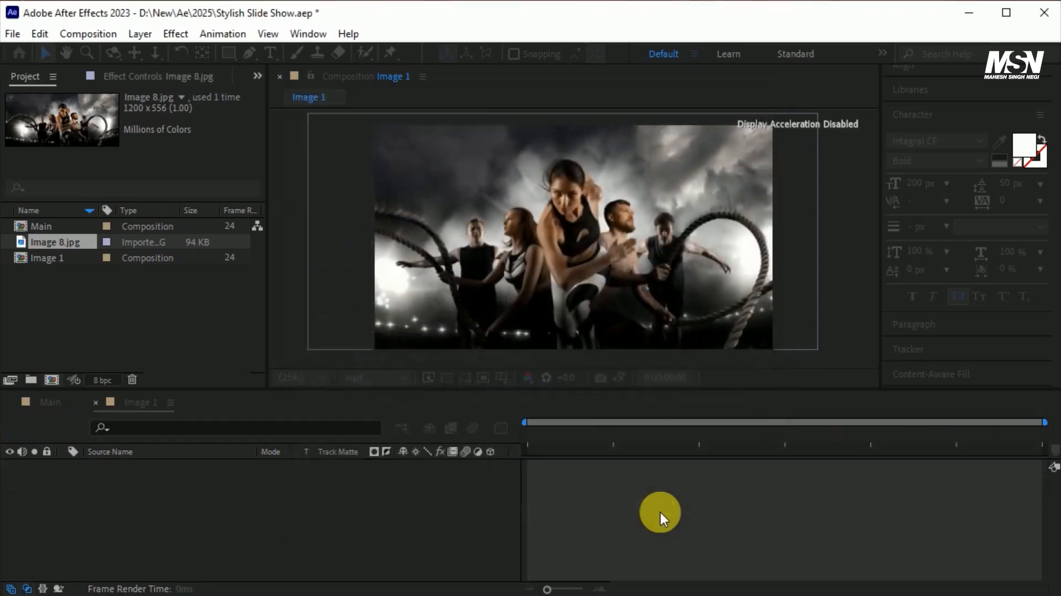
- Add a white 1920x1080 solid layer named Shape to the Reveler composition
key(ctrl+y)
text(Shape)
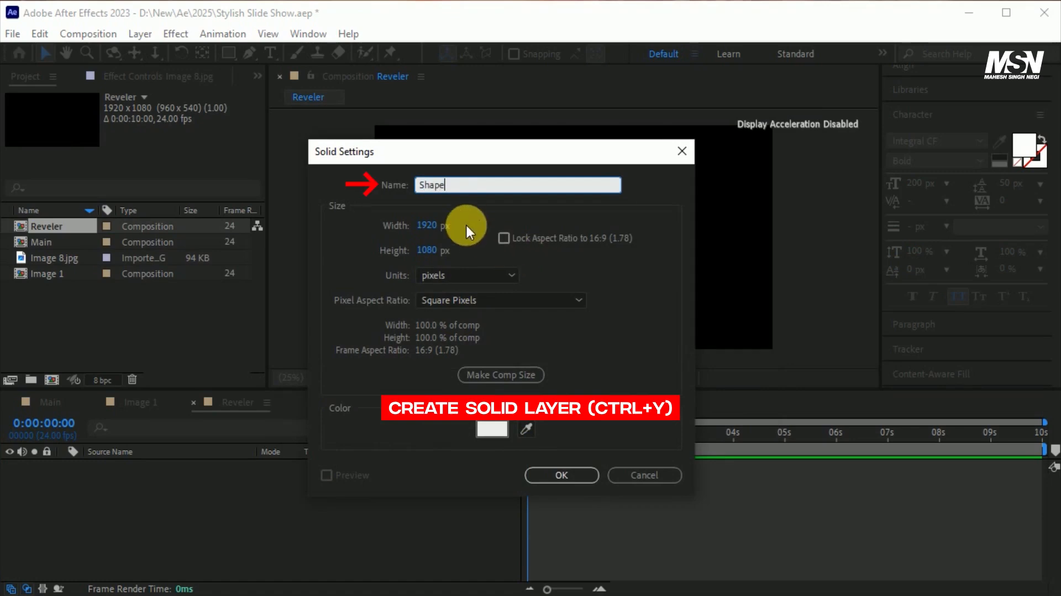
click(564, 475)
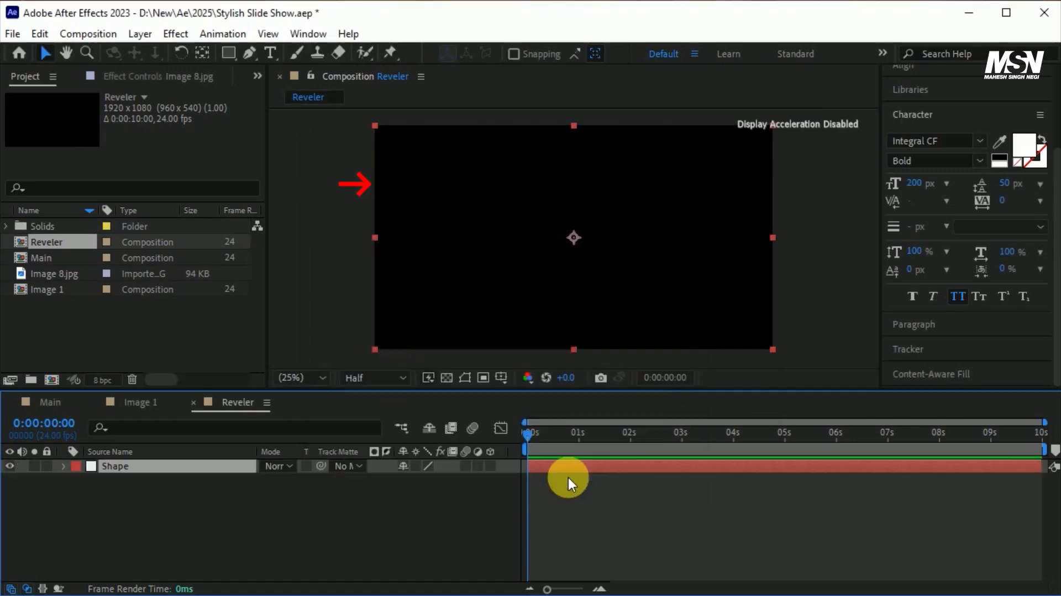
- Find the Polar Coordinates effect and apply it to the Shape layer
scroll(1050, 226, up, 2)
click(941, 153)
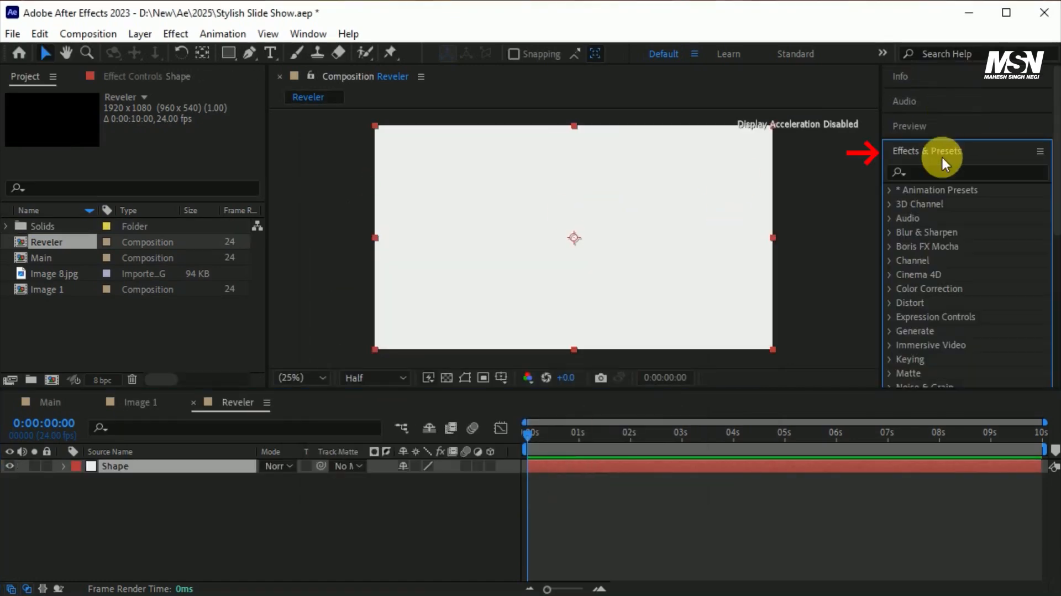
click(943, 172)
text(pol)
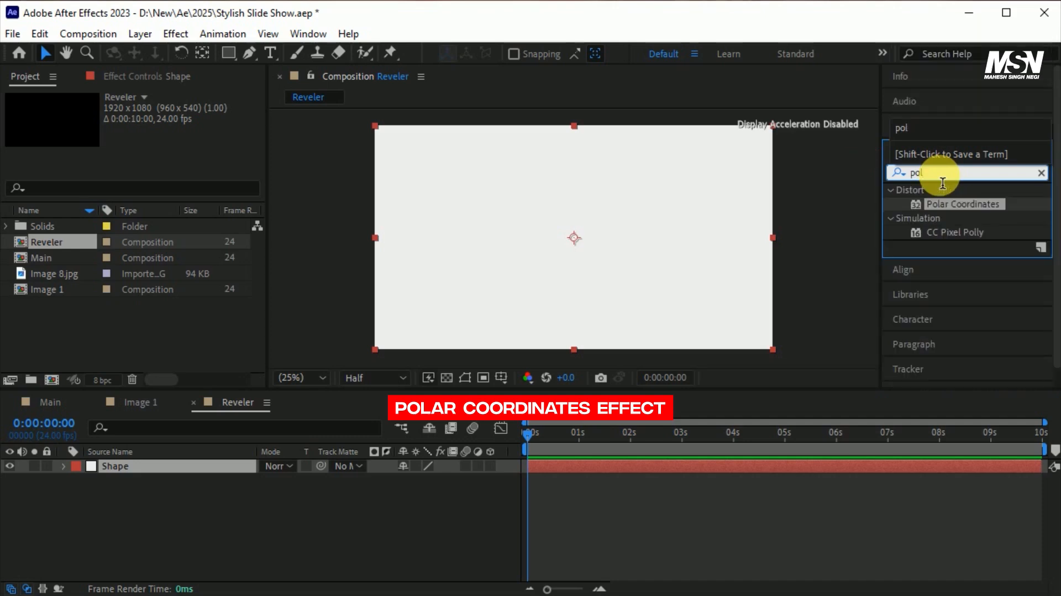
drag(986, 204, 593, 234)
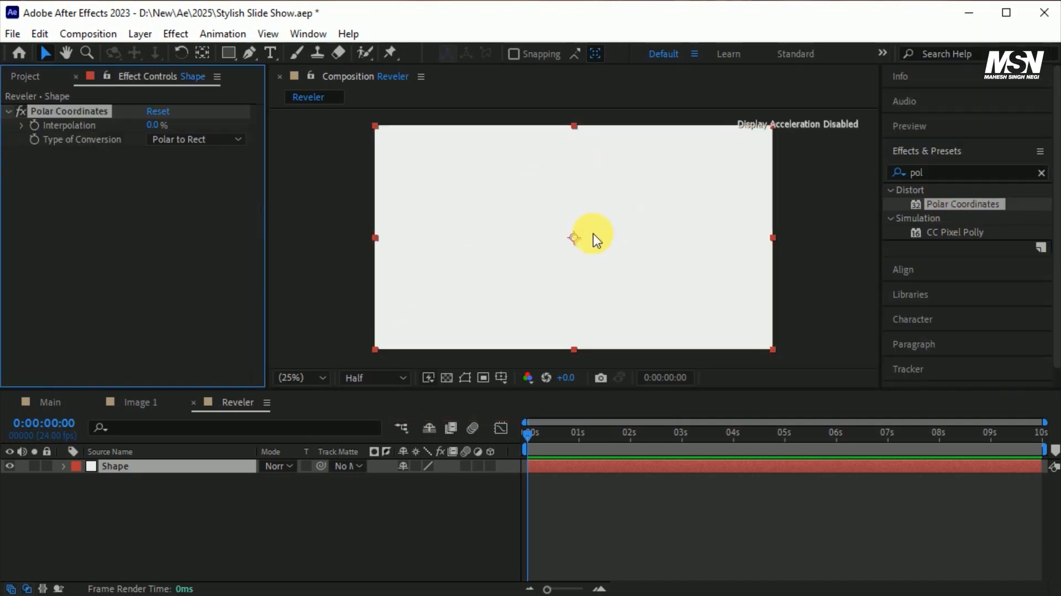
- Keyframe the Polar Coordinates Interpolation at 0% at 2 seconds and set the conversion type to Rect to Polar
drag(526, 435, 632, 457)
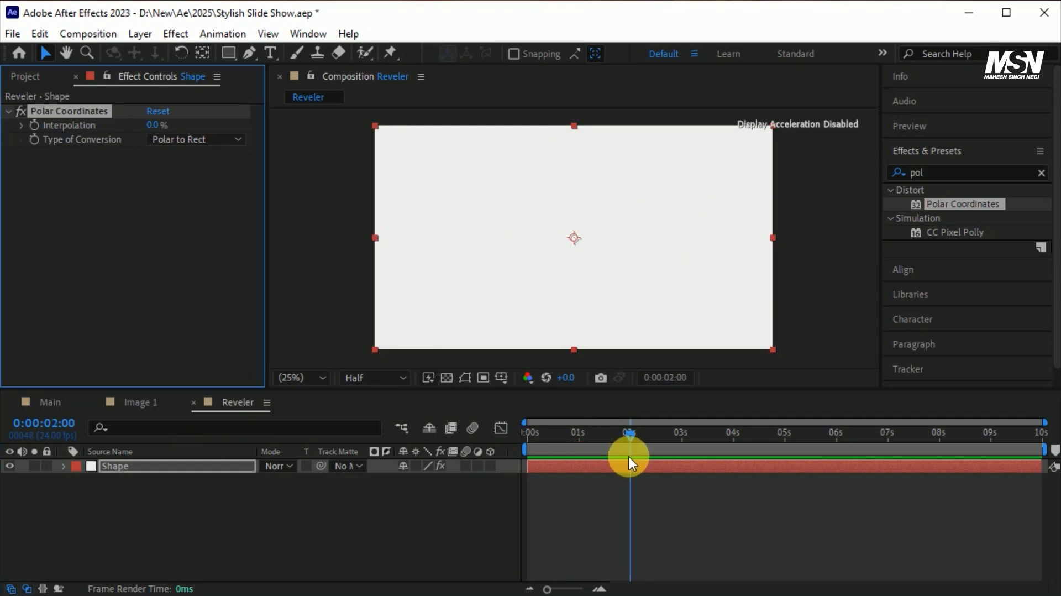
click(34, 125)
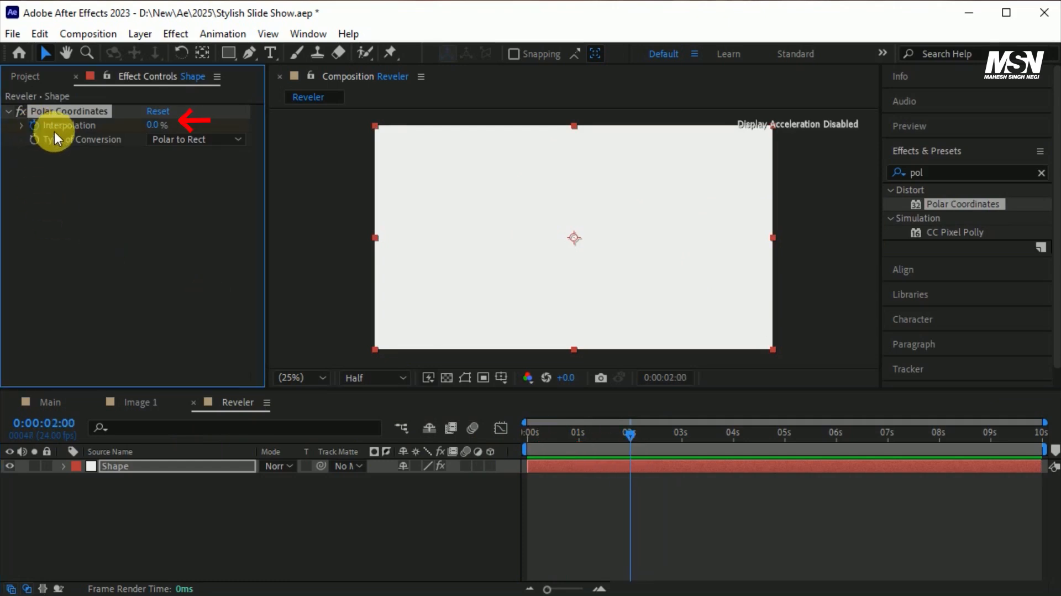
click(188, 138)
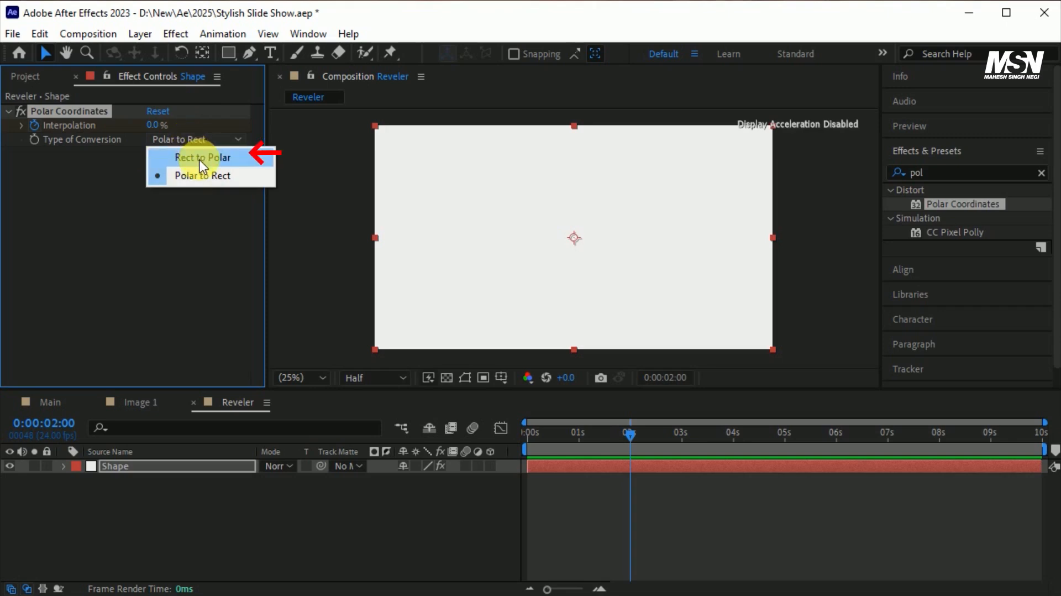
click(200, 161)
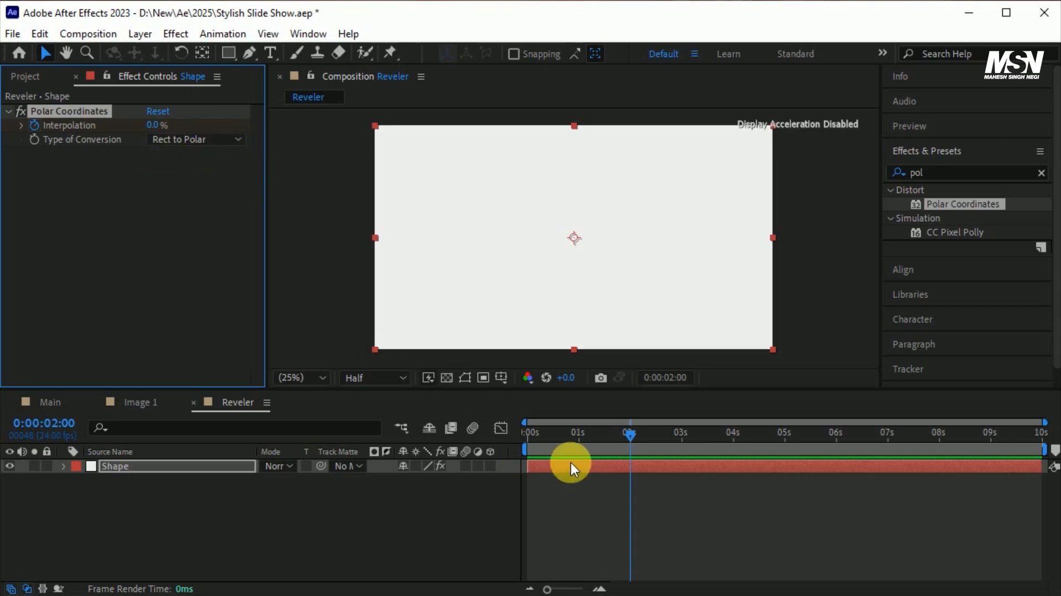
- Reveal the Shape layer's keyframes and set Interpolation to 100% at the start of the timeline
key(u)
drag(619, 437, 522, 447)
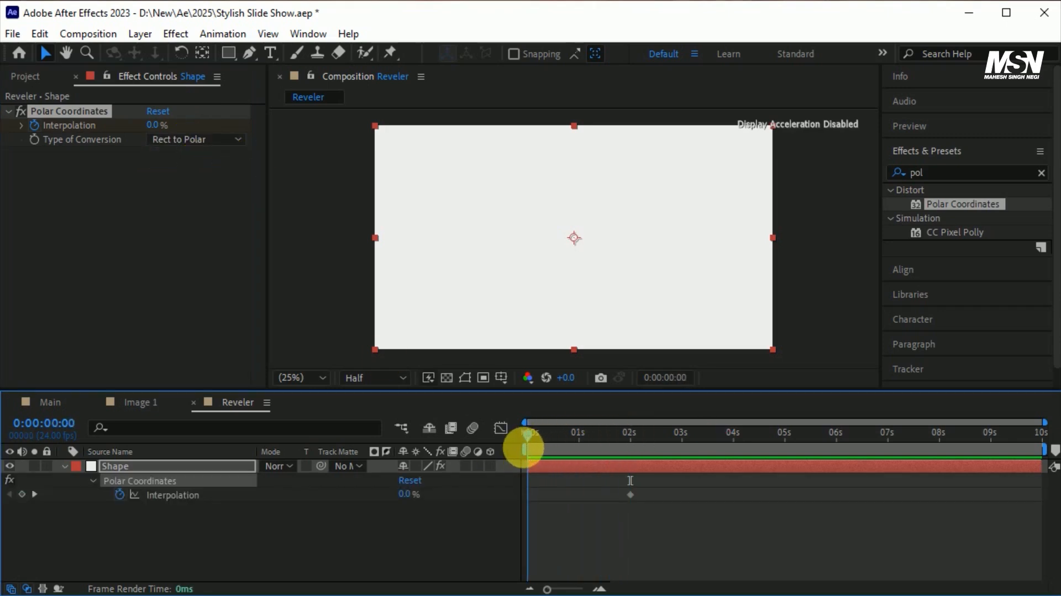
drag(155, 125, 708, 136)
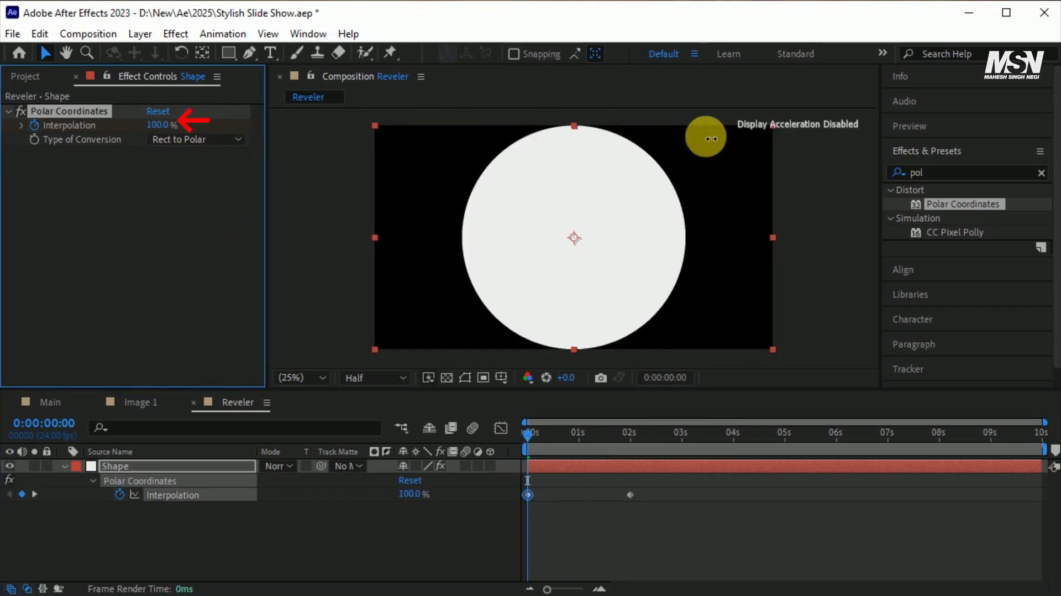
- Go to 1 second and show the Title/Action Safe guides in the Reveler composition
drag(530, 434, 579, 461)
click(502, 377)
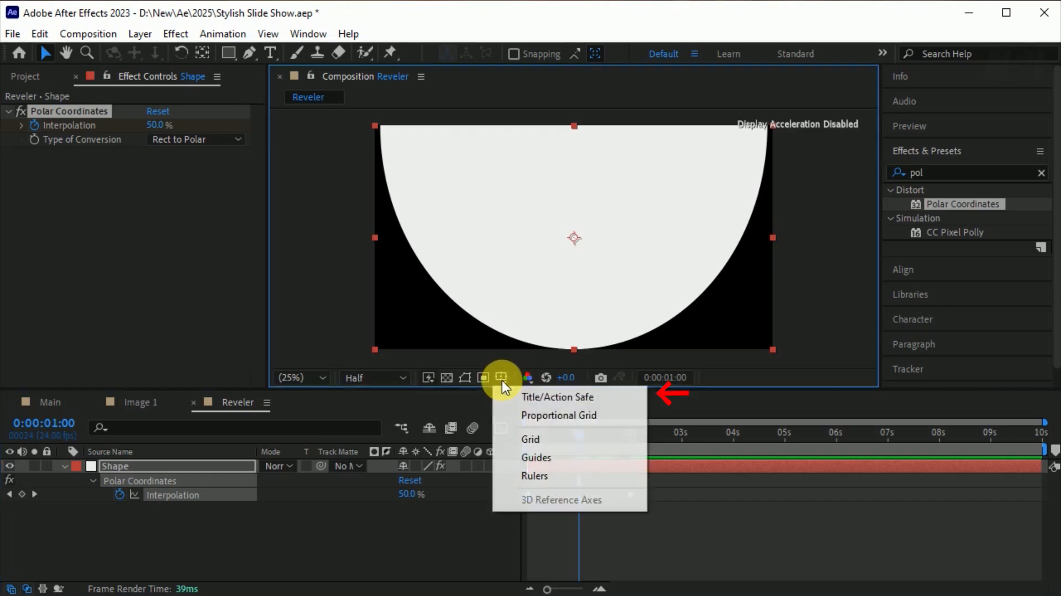
click(578, 401)
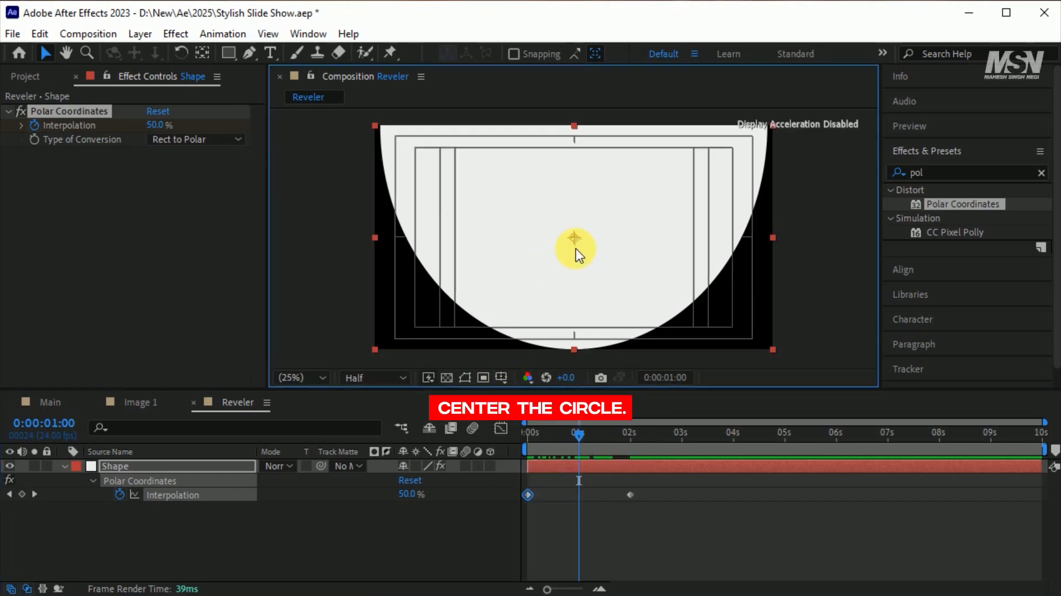
- Raise the Shape layer so its bottom edge lines up with the frame's center mark at 2 seconds
drag(576, 251, 575, 136)
drag(580, 433, 630, 434)
scroll(603, 158, up, 5)
drag(608, 145, 625, 215)
click(301, 377)
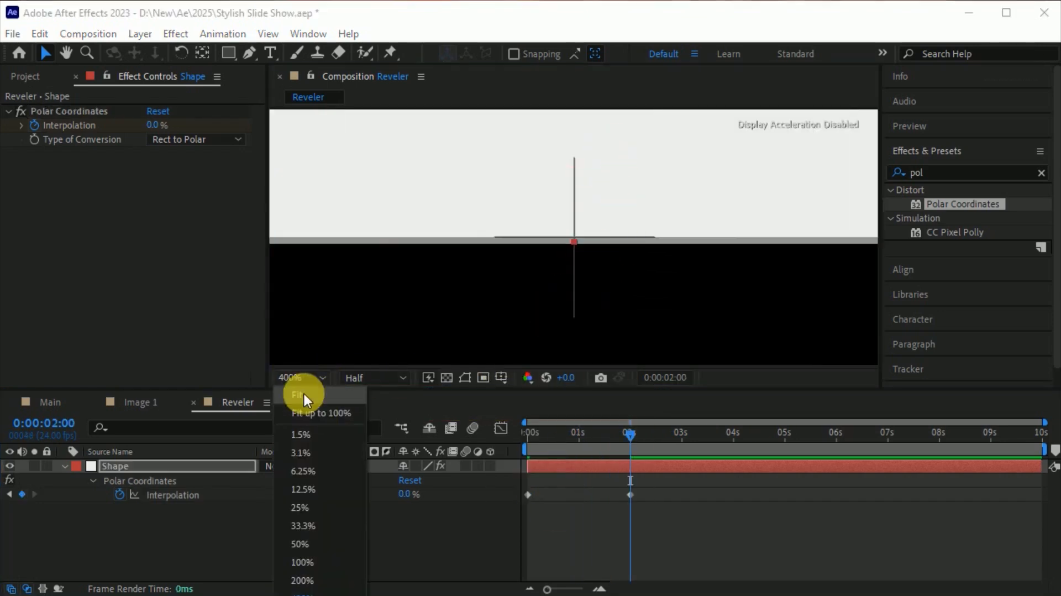
click(308, 407)
- Add Position and Scale keyframes to the Shape layer at 1 second and shift the Scale keyframe slightly later
drag(630, 434, 579, 451)
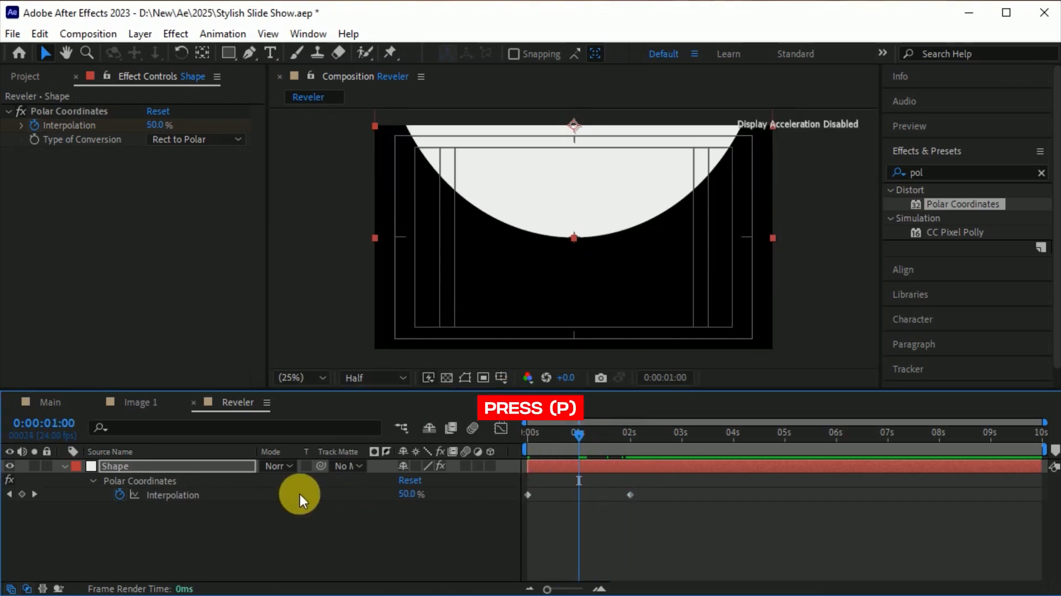
key(p)
click(106, 479)
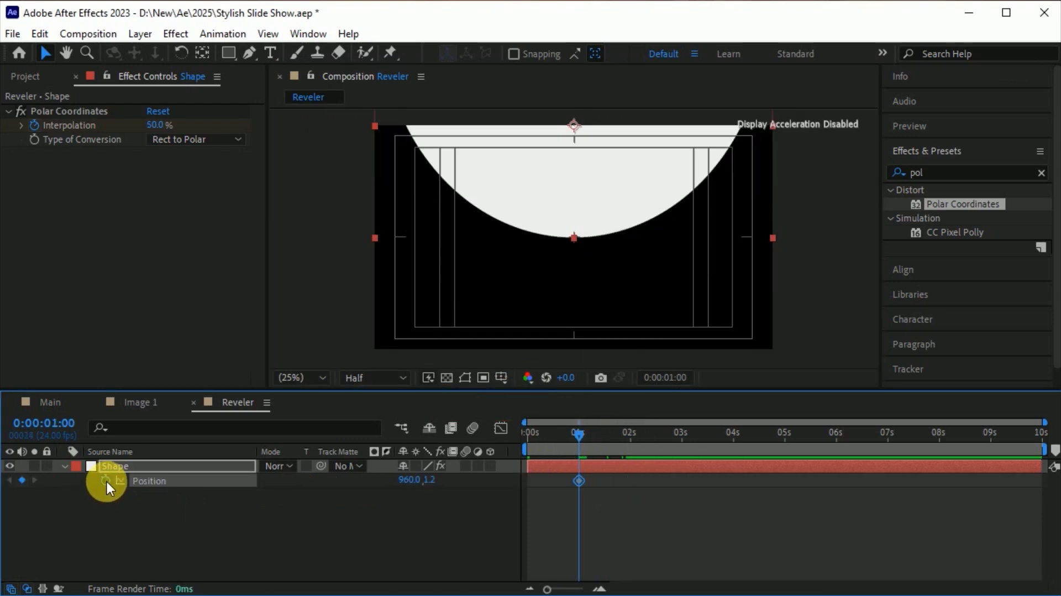
key(s)
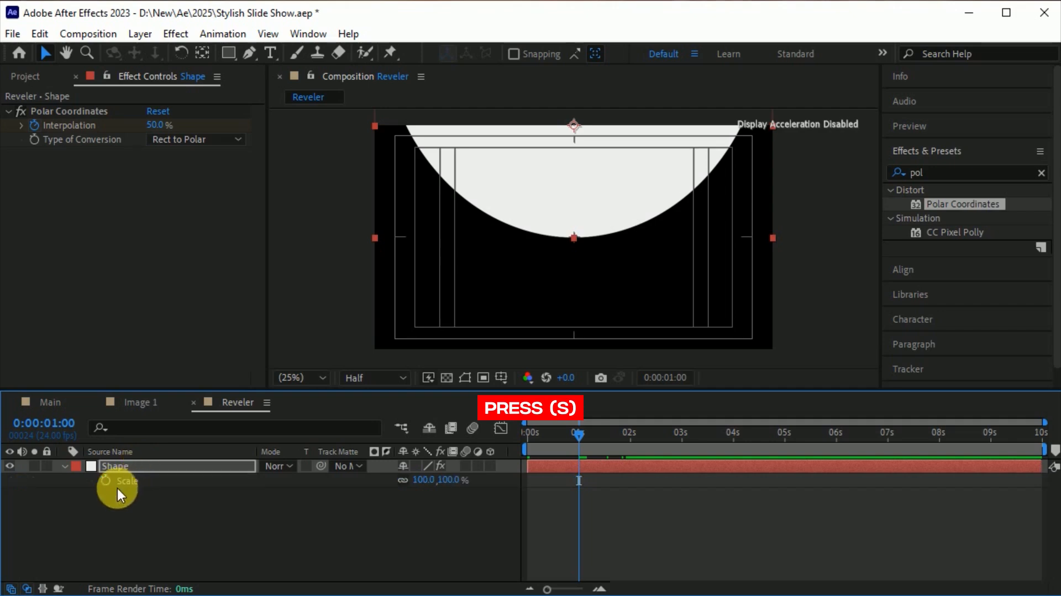
key(u)
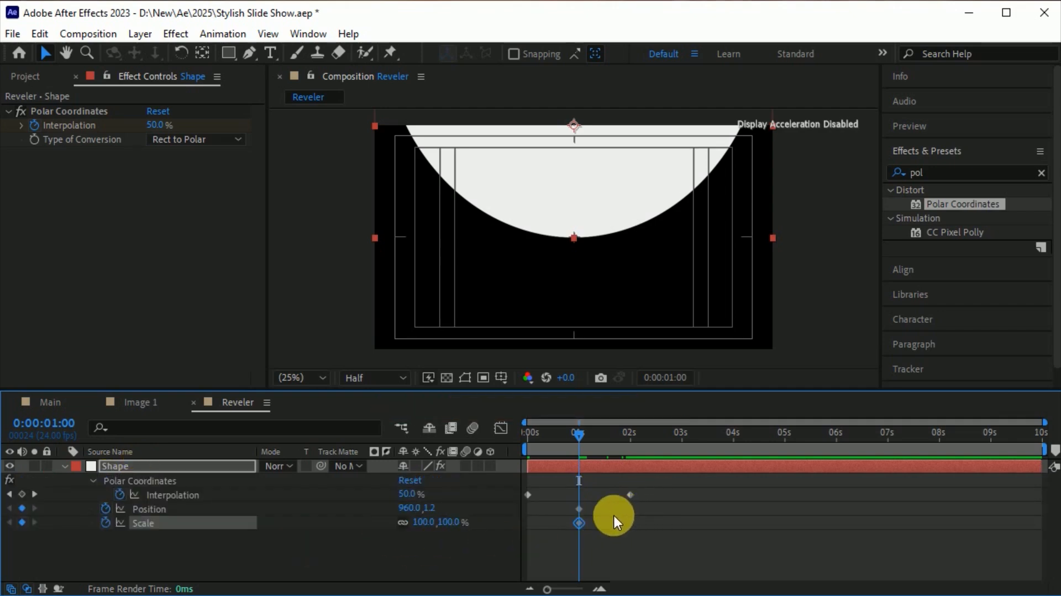
drag(579, 523, 601, 525)
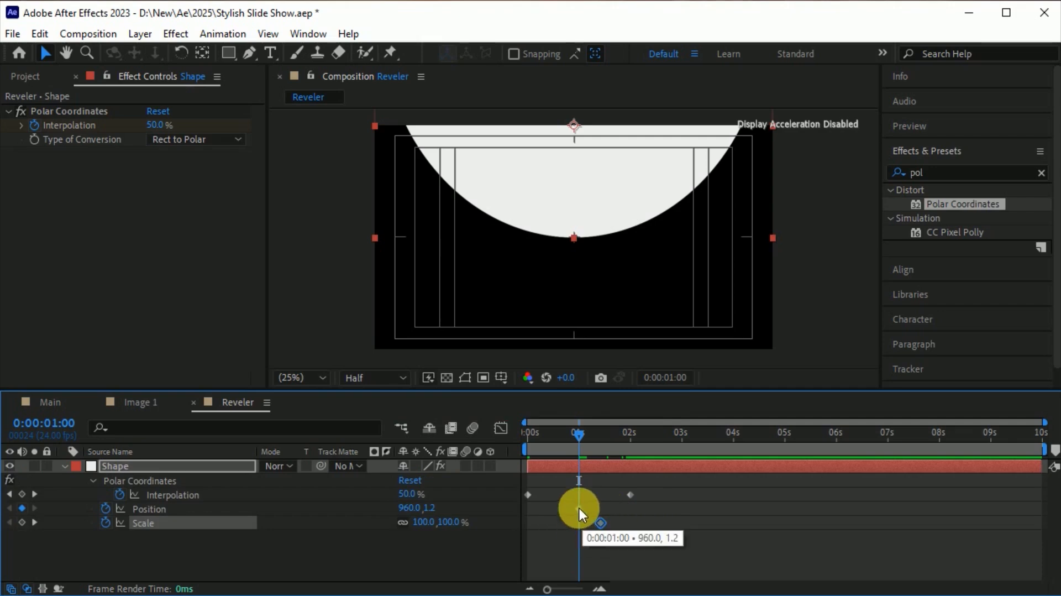
- Keyframe the Shape layer above the frame at the start of the timeline, with Position about 960, -542.8
drag(585, 434, 535, 456)
click(581, 206)
drag(582, 210, 599, 99)
drag(533, 434, 618, 458)
key(Home)
- Apply Easy Ease to all of the Shape layer's Interpolation, Position and Scale keyframes
click(656, 489)
drag(673, 479, 519, 538)
key(F9)
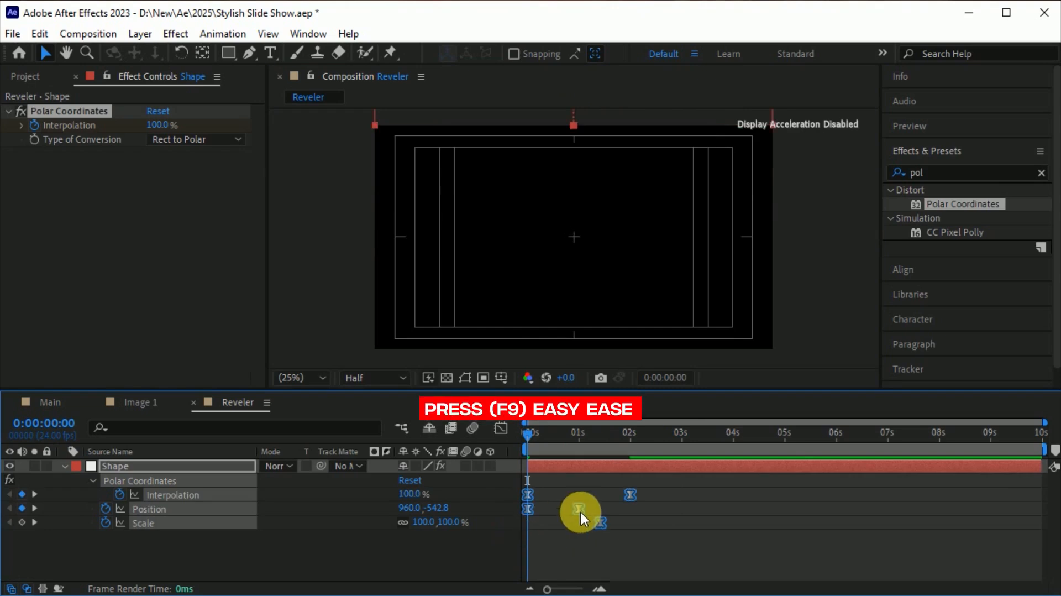
- Reshape the speed curves of the Shape keyframes by pulling the ending ease handle back toward the start
click(503, 428)
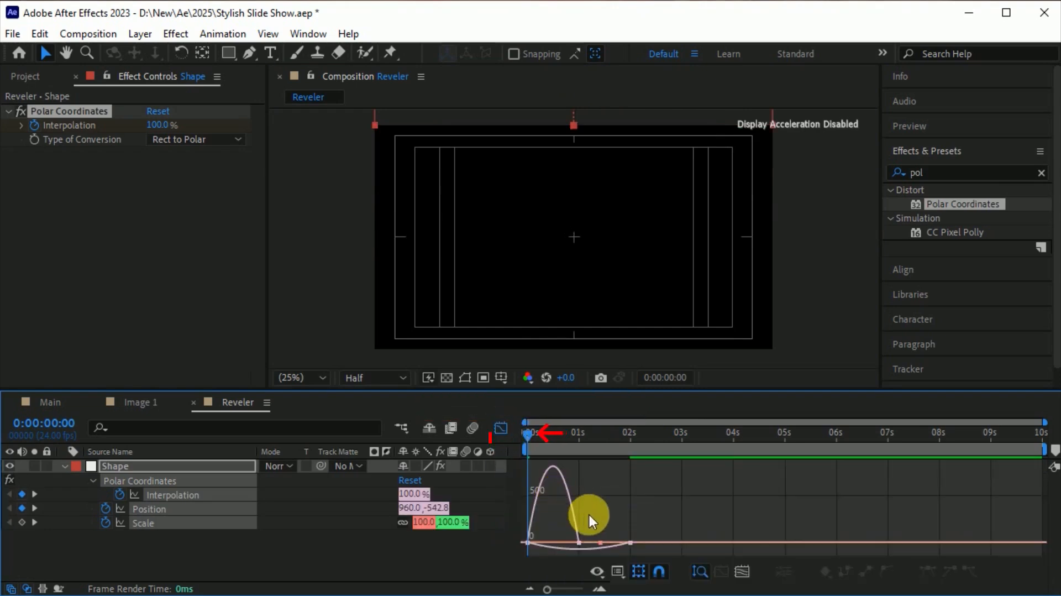
click(560, 589)
drag(659, 542, 539, 543)
click(706, 540)
mouse_move(560, 589)
mouse_down()
mouse_move(577, 588)
mouse_move(546, 589)
mouse_up()
click(501, 428)
click(743, 534)
- Shorten the Reveler work area to end at about 3 seconds and preview the shape animation
drag(1041, 450, 679, 462)
key(space)
key(space)
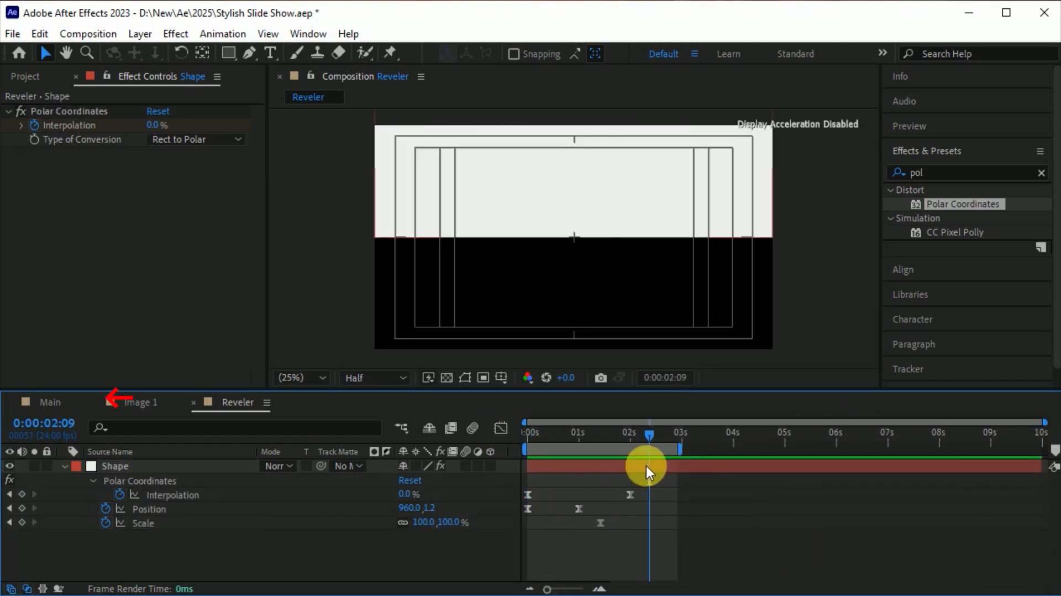
- Add the Image 1 composition to Main and place the Reveler composition above it
click(49, 402)
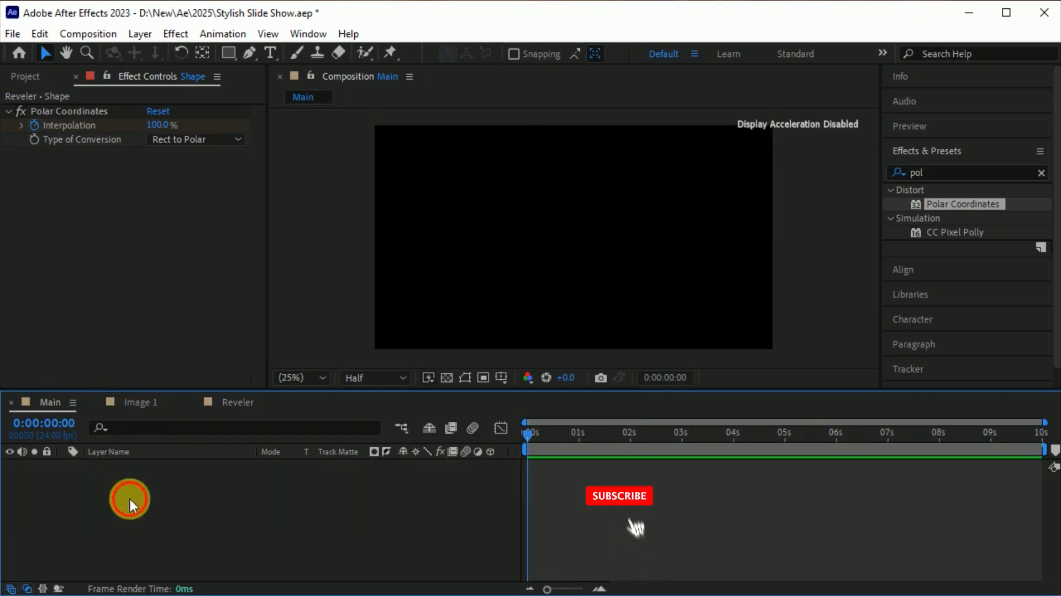
click(38, 74)
drag(52, 288, 181, 508)
drag(44, 242, 159, 465)
- Set Reveler as the track matte of the Image 1 layer and preview the reveal at 2 seconds
click(357, 480)
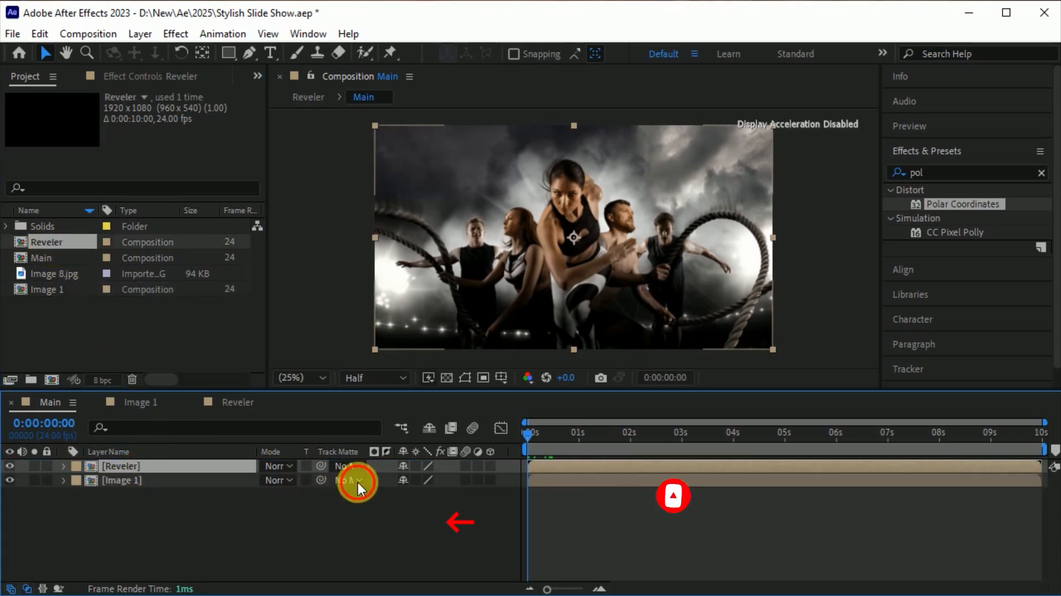
click(379, 522)
key(space)
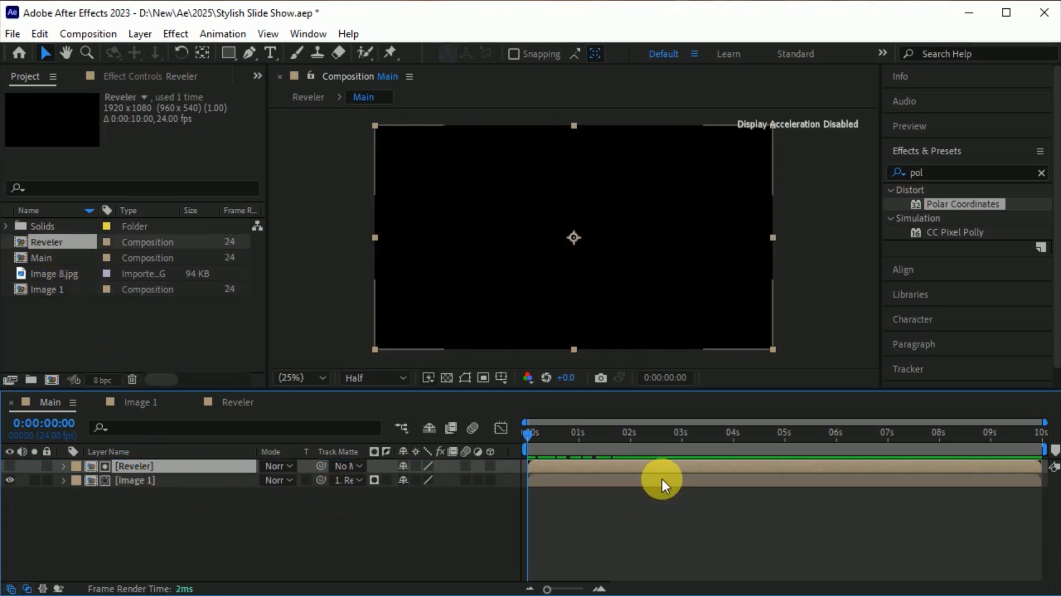
click(631, 433)
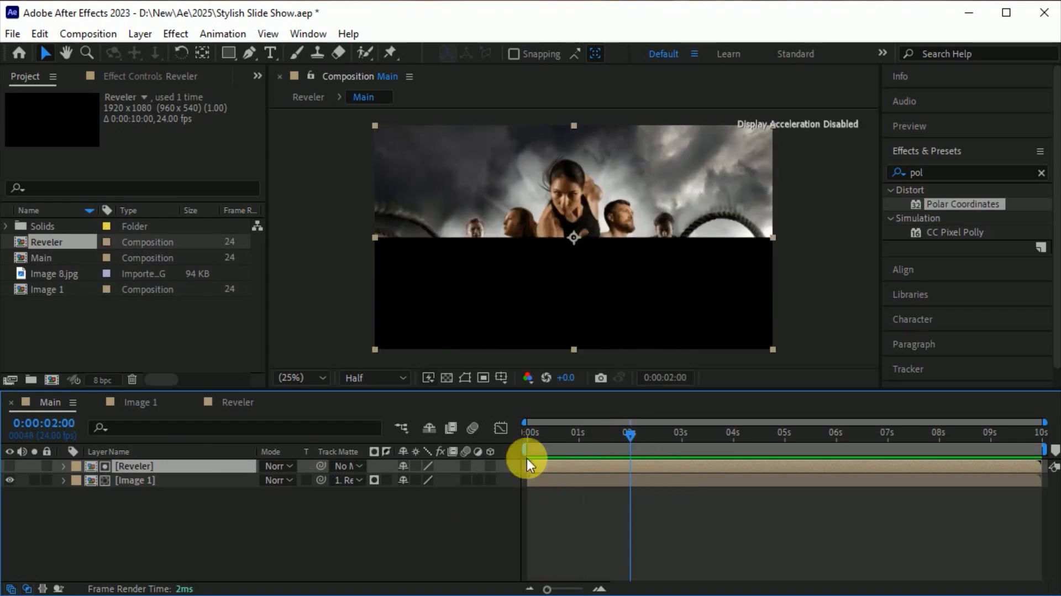
- Label the Reveler and Image 1 layers Orange and duplicate the pair
shift+click(139, 482)
click(77, 479)
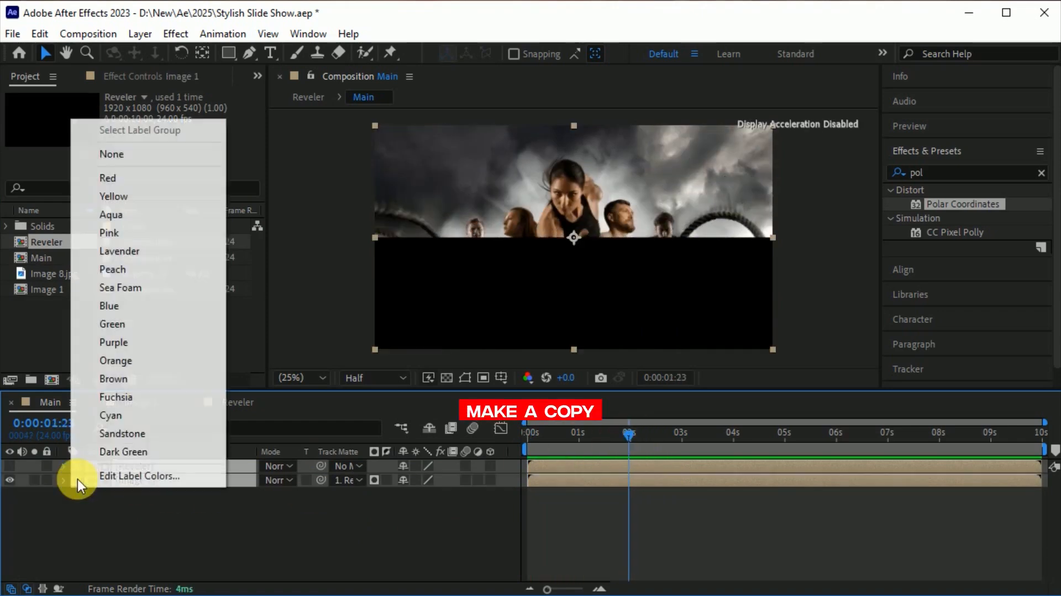
click(114, 361)
key(ctrl+d)
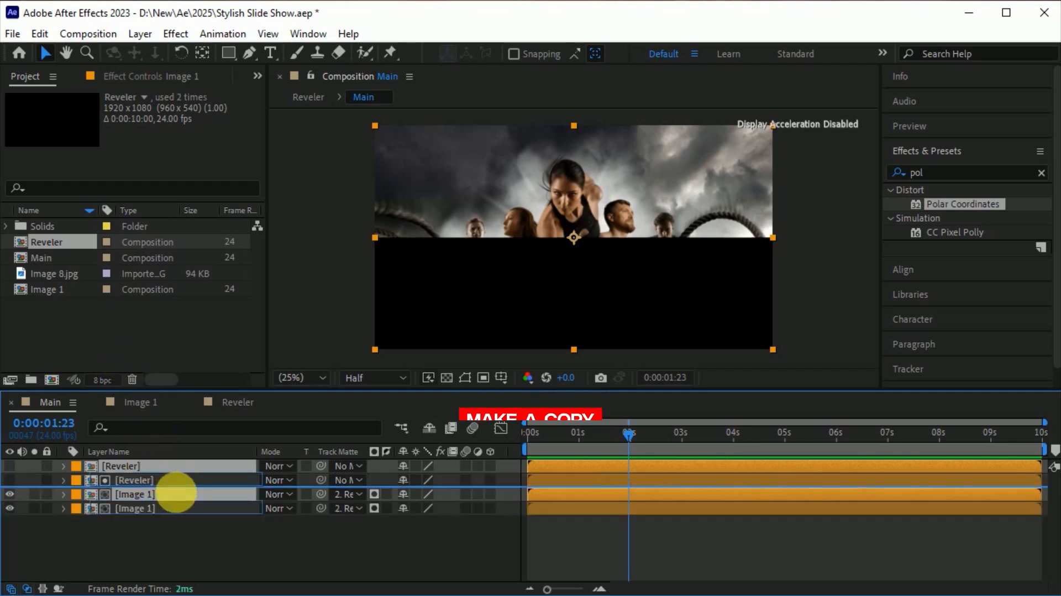
- Label the lower Reveler and Image 1 pair Blue
click(82, 512)
click(115, 349)
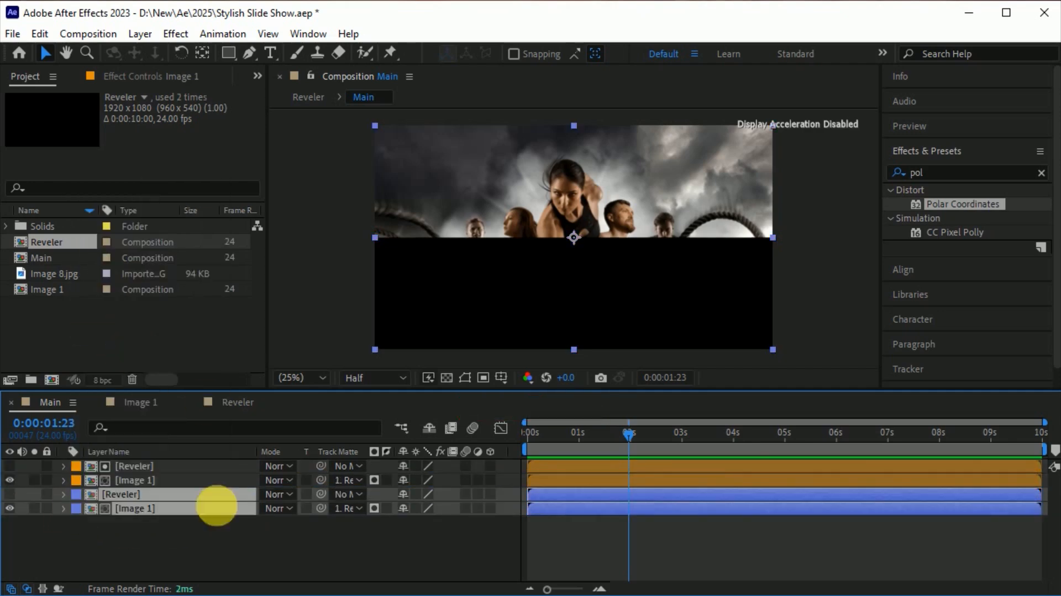
click(204, 537)
- Set the track matte of the Blue-labelled Image 1 layer to 3. Reveler
click(167, 506)
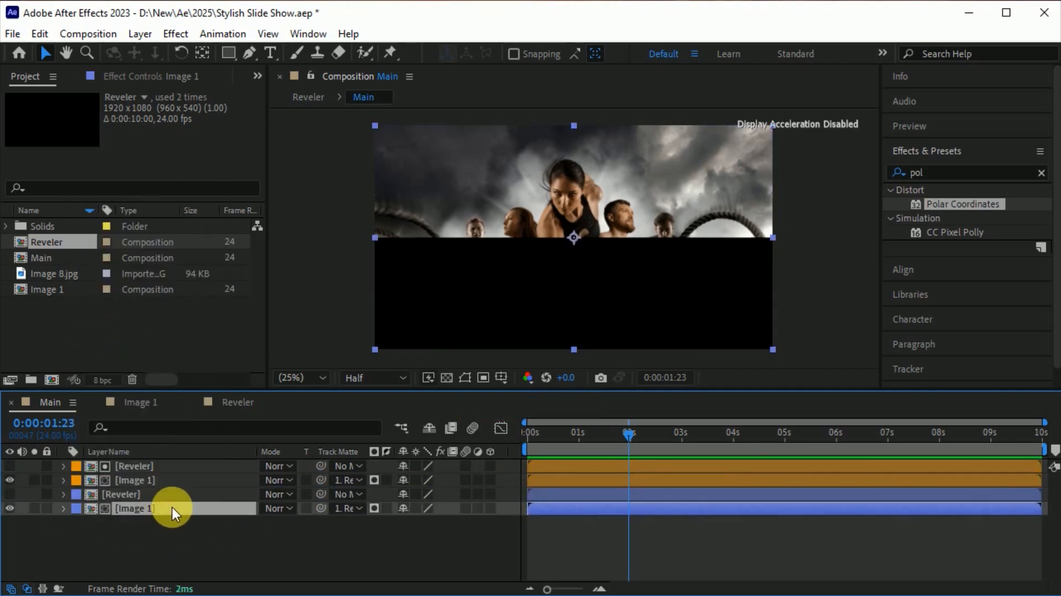
click(359, 508)
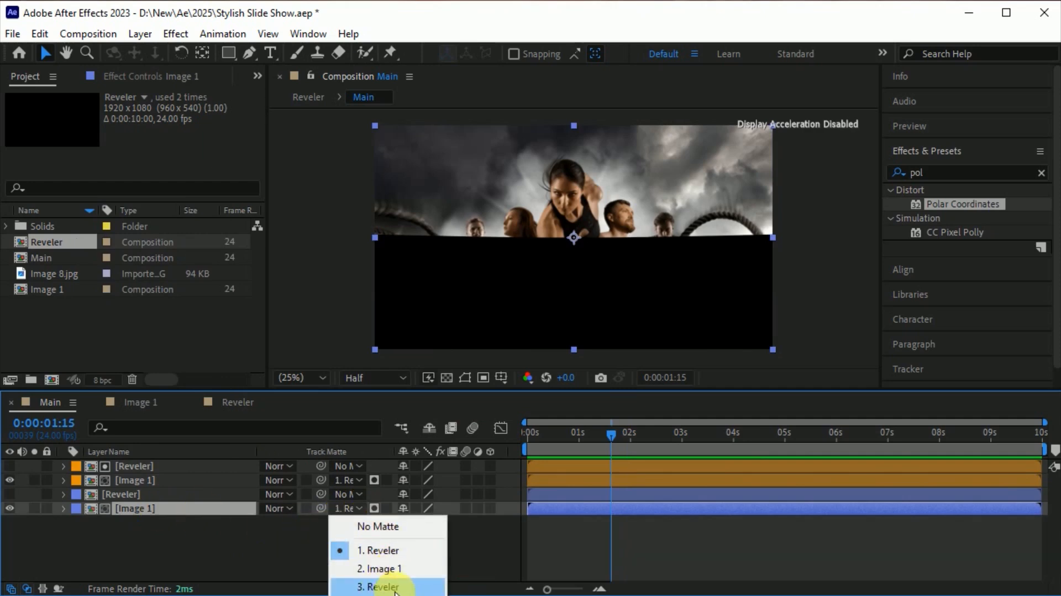
click(378, 587)
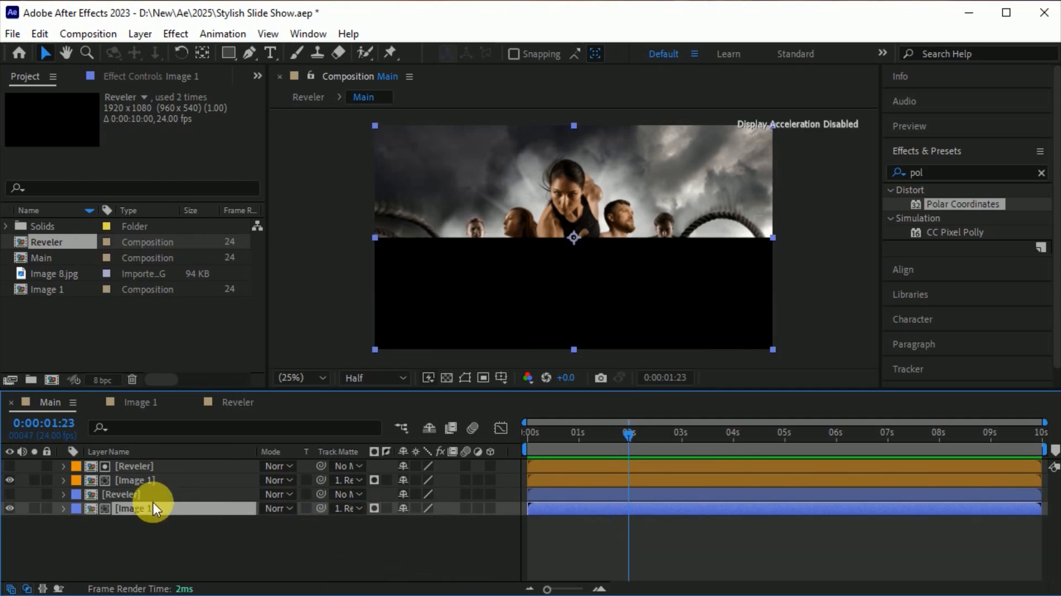
- Rotate the Blue-labelled Reveler layer to 180° and preview the reveal from the first frame
click(157, 495)
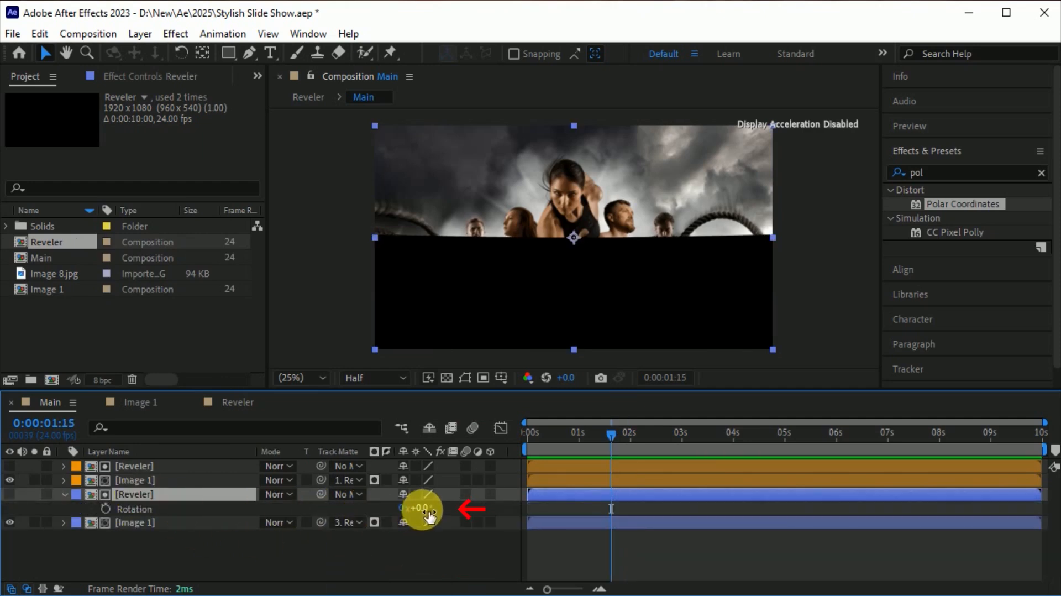
click(421, 507)
text(180)
key(Return)
key(Home)
key(space)
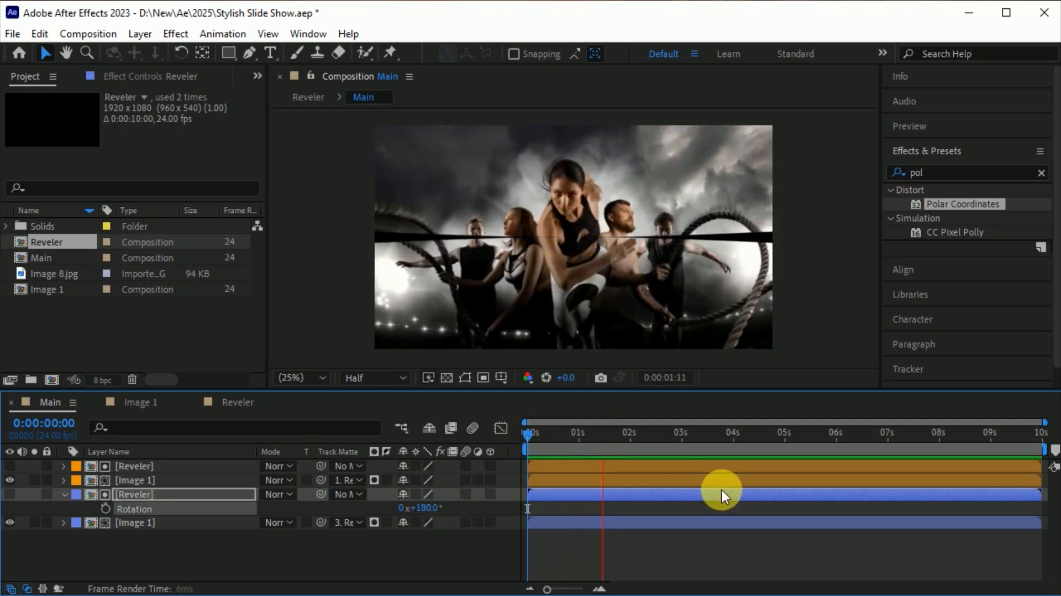
- Pre-compose the Orange Reveler and Image 1 layers as Upper, moving all attributes into the new composition
click(167, 489)
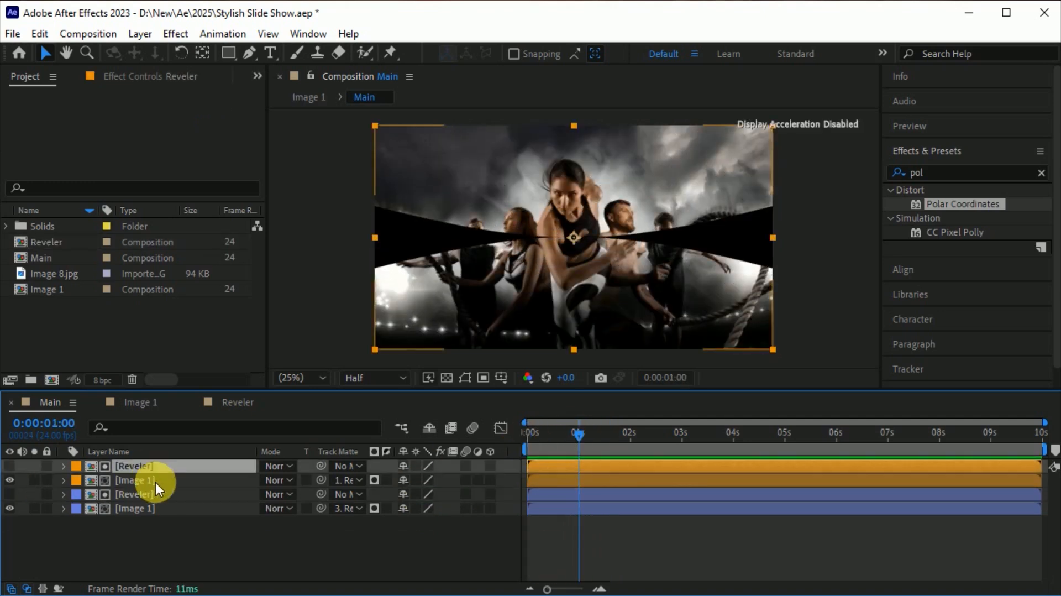
shift+click(166, 480)
click(140, 34)
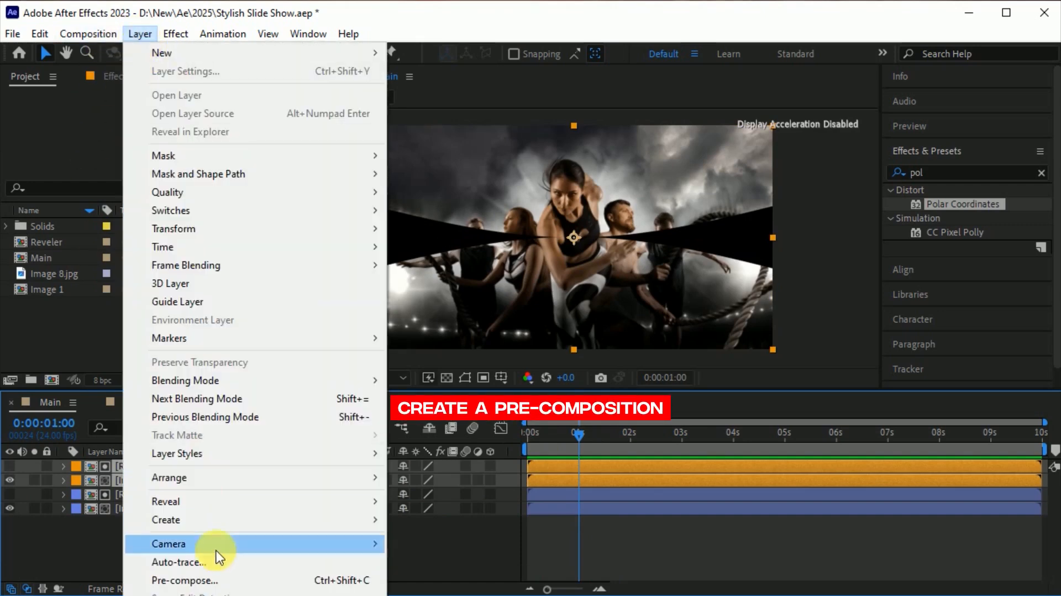
click(220, 577)
text(Upper)
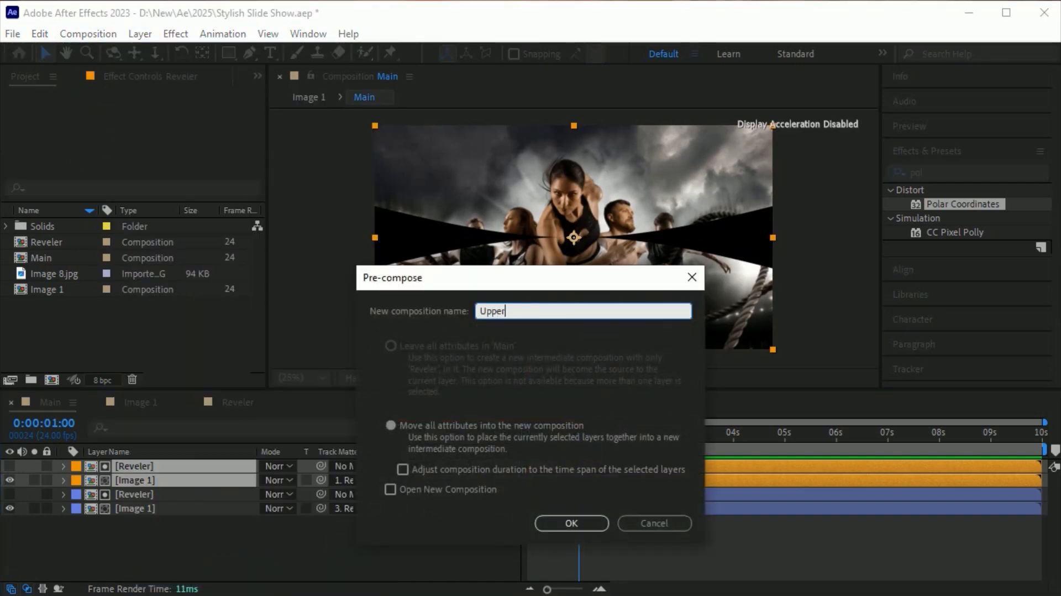
click(561, 522)
- Pre-compose the Blue Reveler and Image 1 layers as Lower, moving all attributes into the new composition
click(233, 479)
shift+click(220, 493)
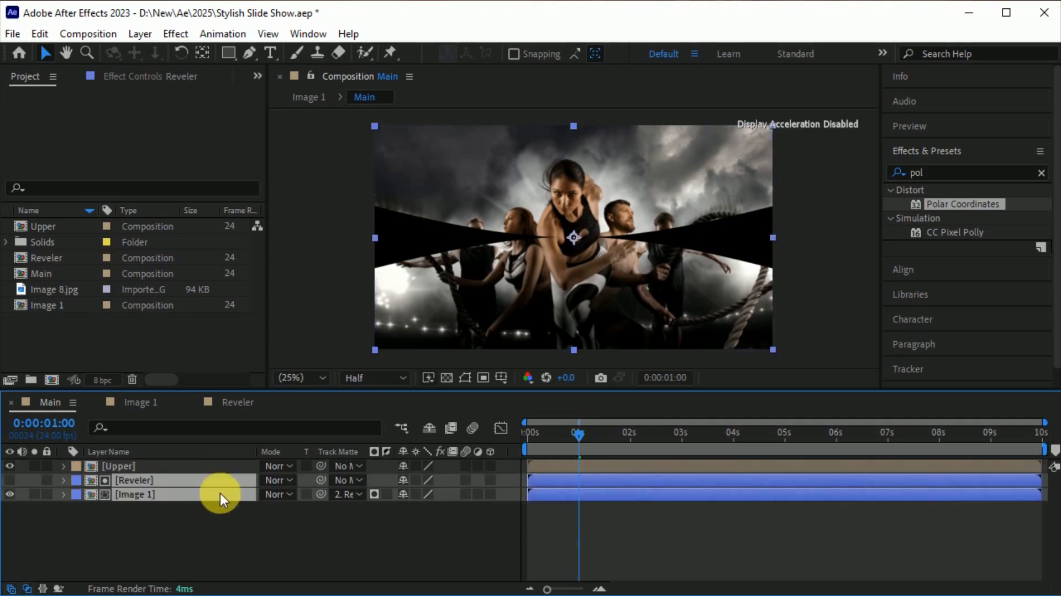
click(140, 35)
click(171, 580)
text(Lower)
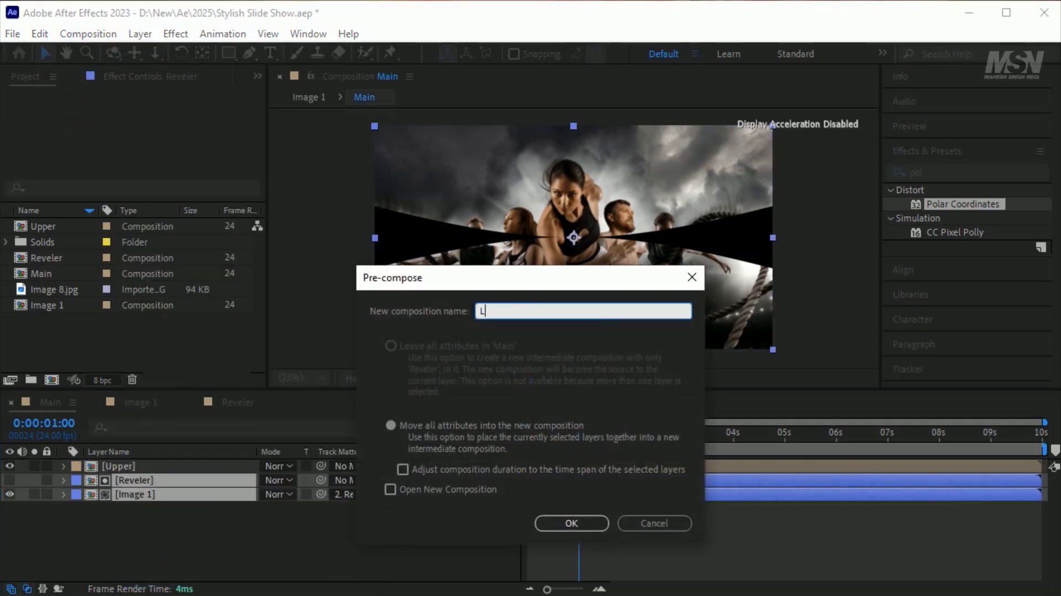
click(564, 520)
- Duplicate the Upper and Lower layers as a Pink-labelled pair placed below the originals
shift+click(127, 465)
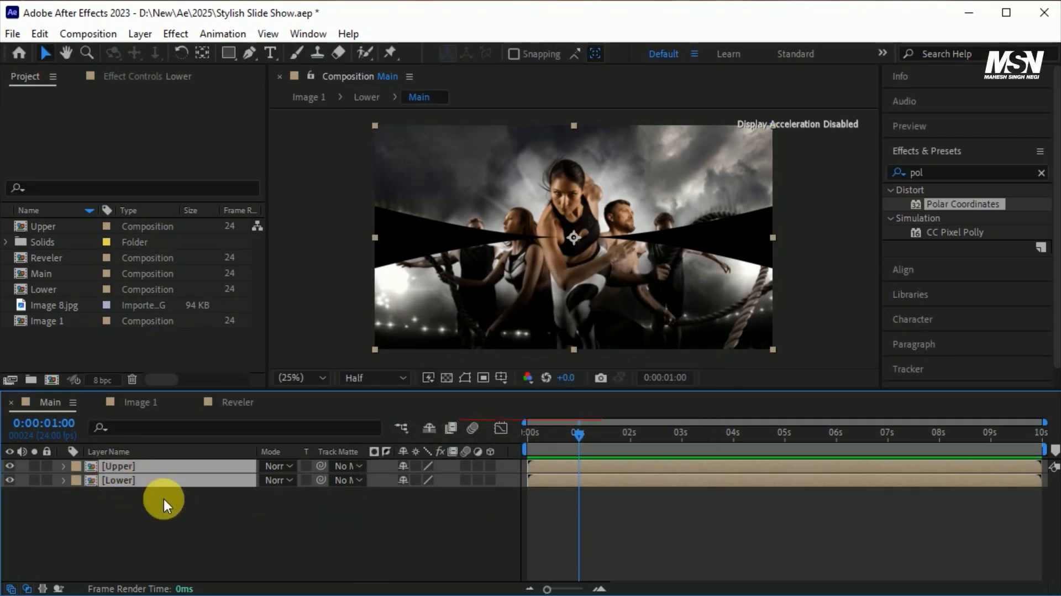
key(ctrl+d)
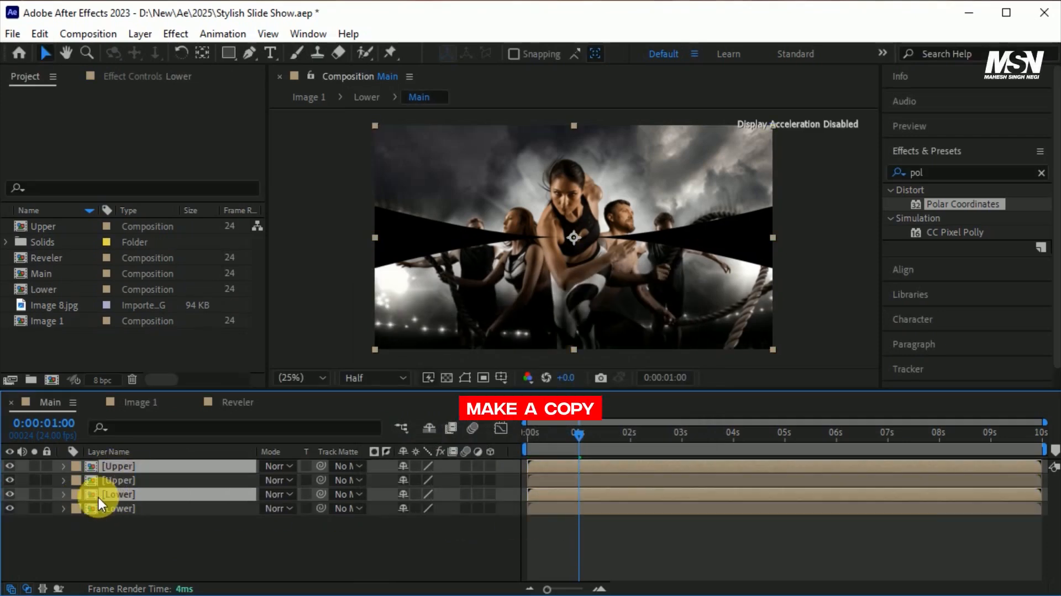
click(76, 494)
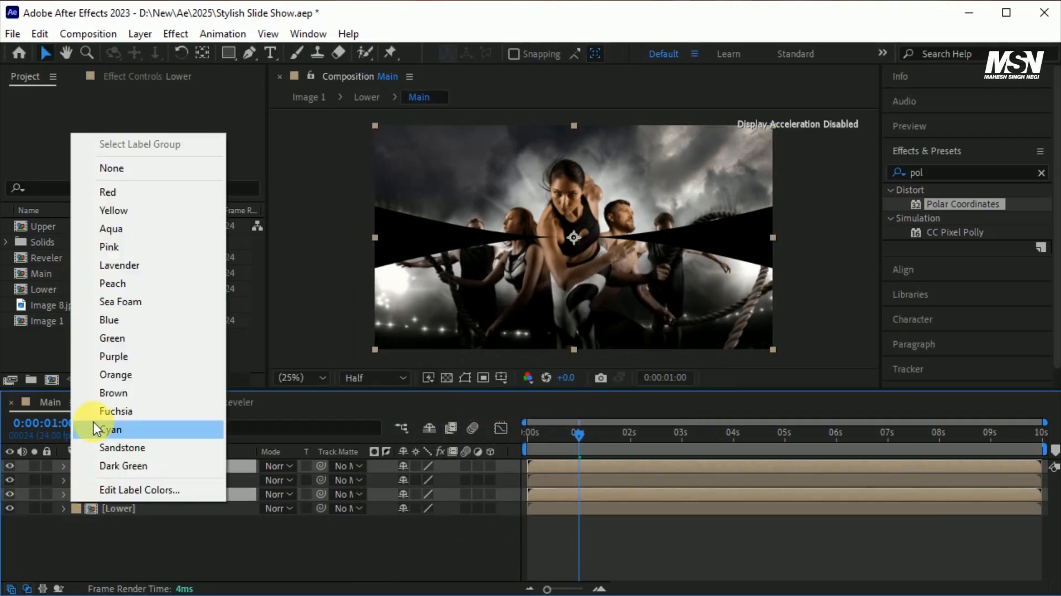
click(115, 247)
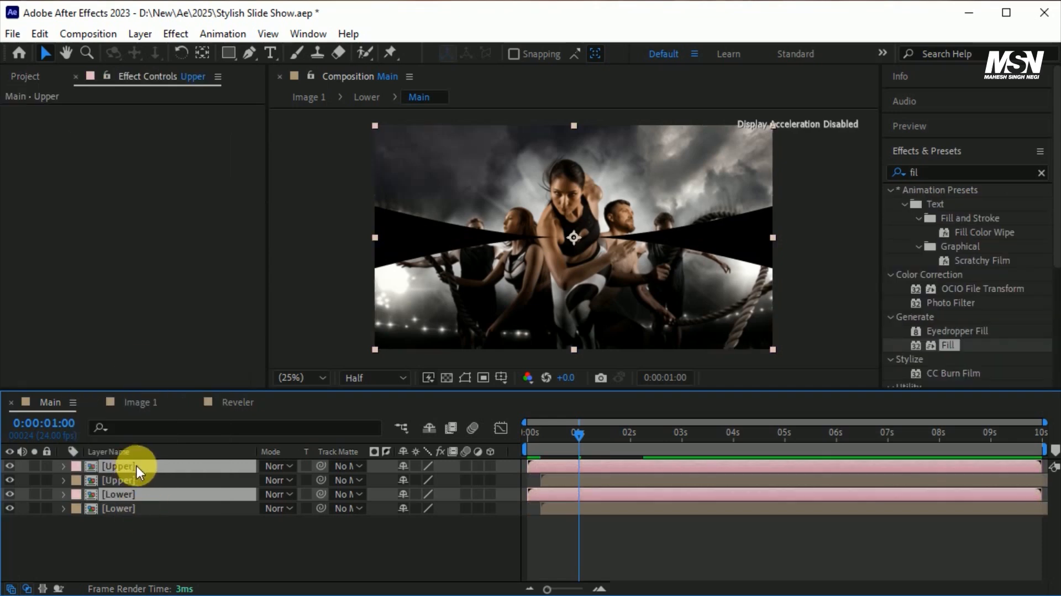
drag(137, 466, 139, 513)
drag(579, 434, 536, 436)
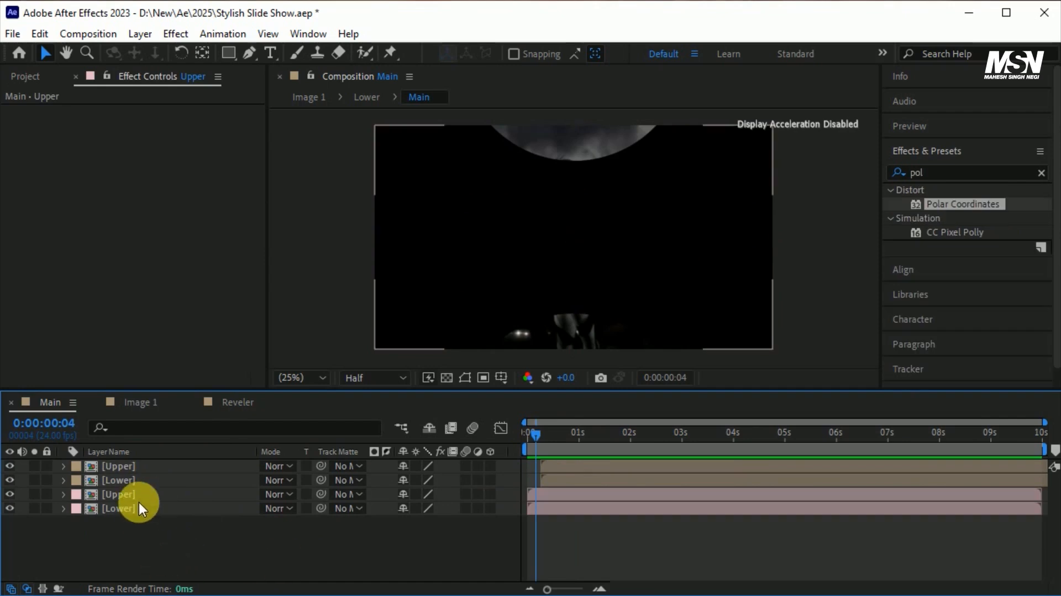
- Apply the Fill effect to the Pink Upper layer and set its colour to white
click(144, 498)
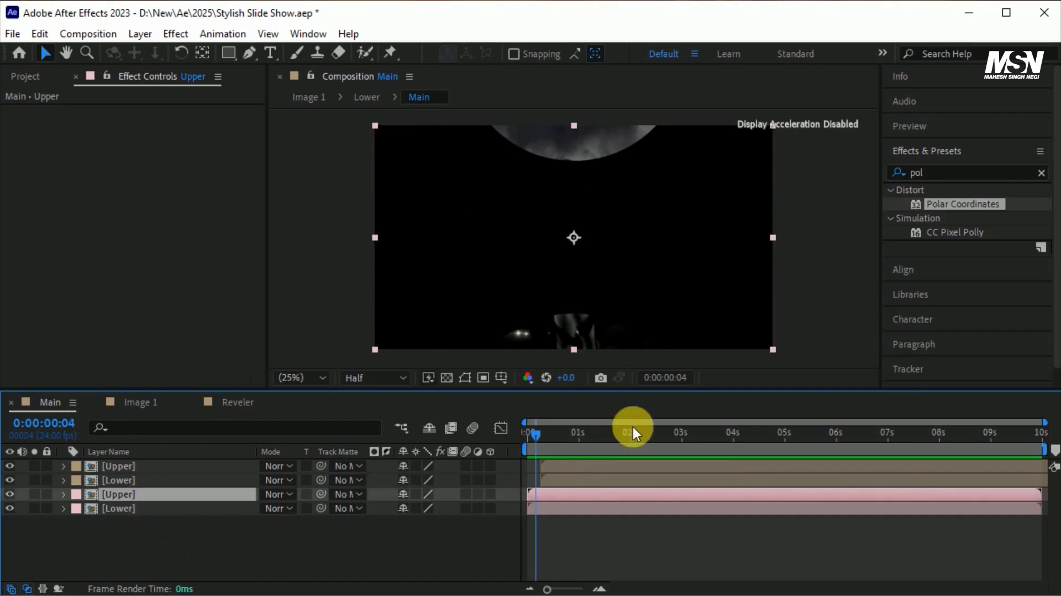
click(917, 173)
text(fill)
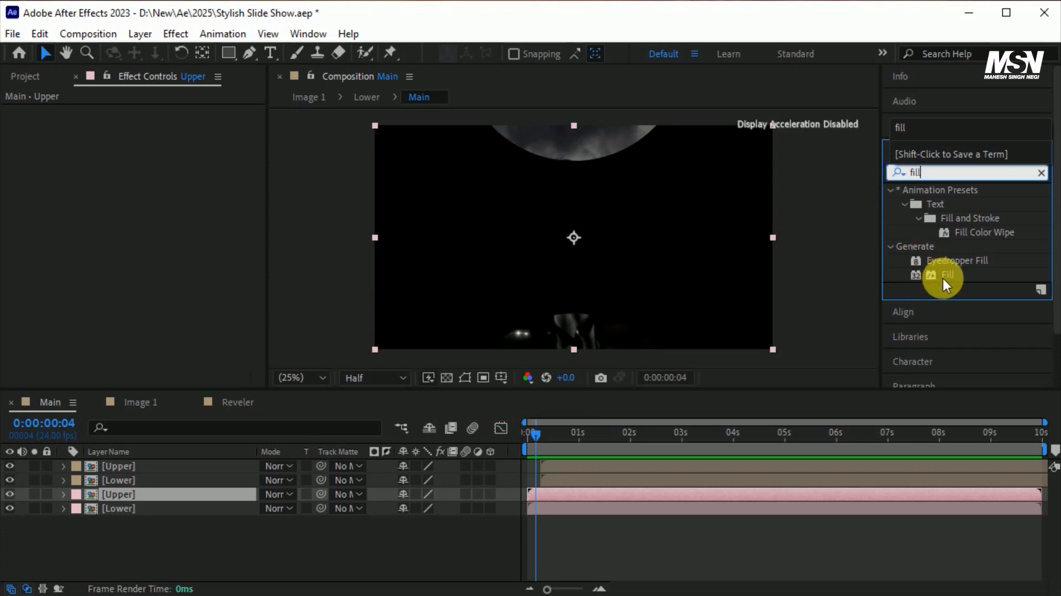
drag(947, 274, 227, 490)
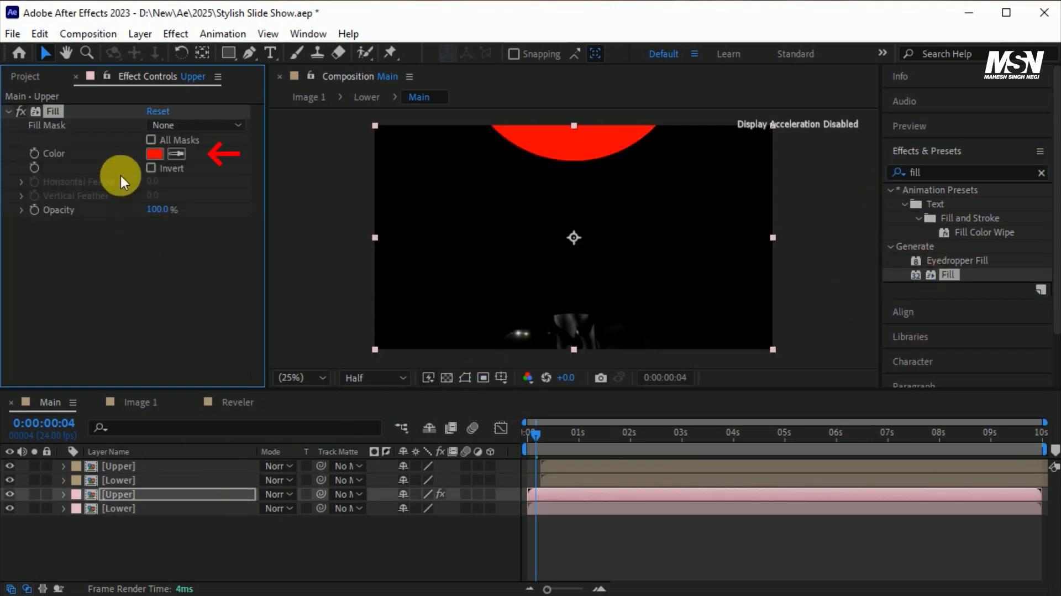
click(157, 155)
drag(694, 339, 599, 208)
click(966, 270)
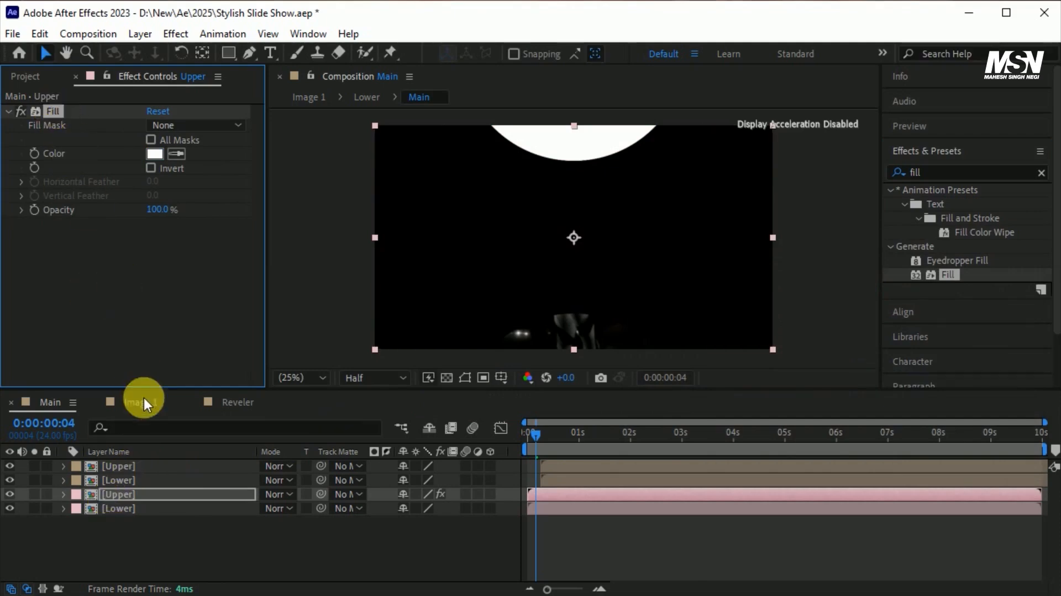
- Paste the white Fill effect onto the Pink Lower layer
click(124, 505)
click(145, 266)
key(ctrl+v)
- Shift the original Upper and Lower layers to start a few frames after the Pink pair and save the project
drag(535, 433, 566, 433)
click(570, 466)
shift+click(575, 480)
key(equal)
key(equal)
key(equal)
drag(595, 480, 609, 465)
mouse_move(582, 588)
mouse_down()
mouse_move(524, 588)
mouse_move(577, 589)
mouse_up()
click(549, 437)
drag(611, 437, 1032, 449)
key(semicolon)
drag(678, 435, 681, 433)
key(ctrl+s)
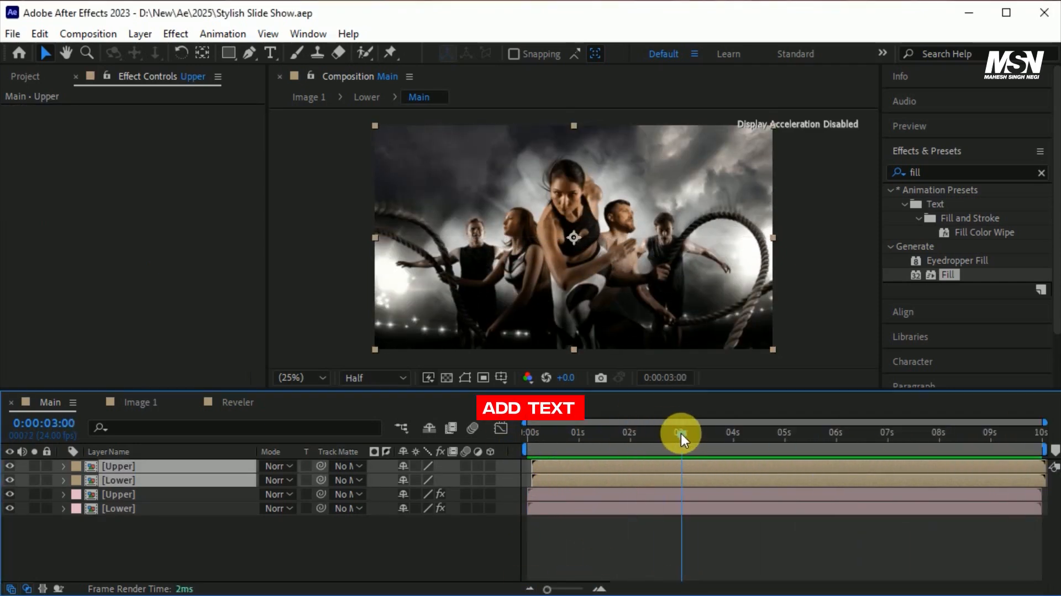
- Add the text "Sports" near the middle of the Main composition in Clash Grotesk Bold, 120 px
click(270, 52)
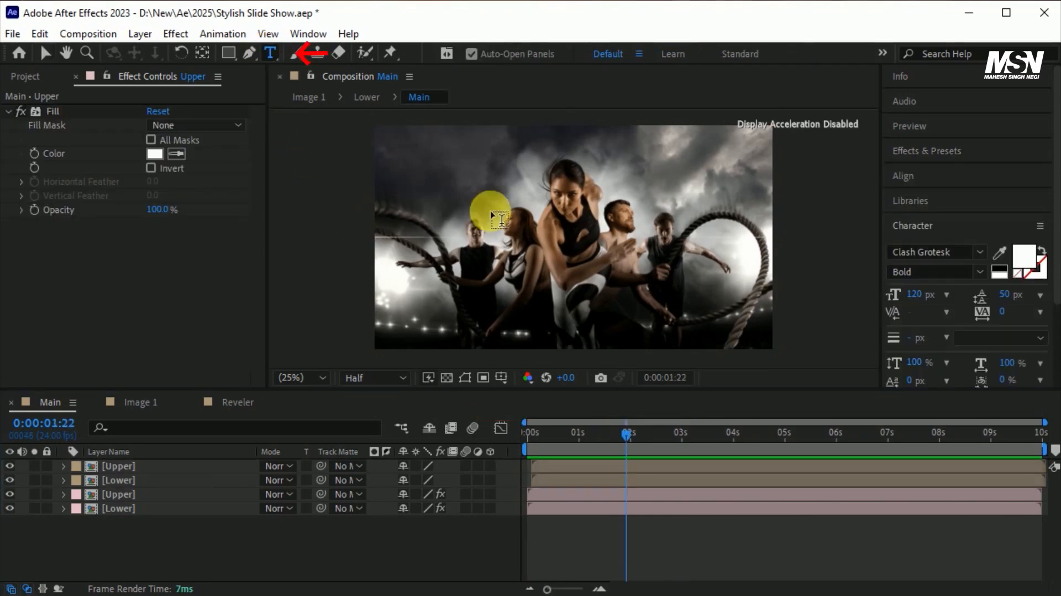
click(536, 212)
text(Sports)
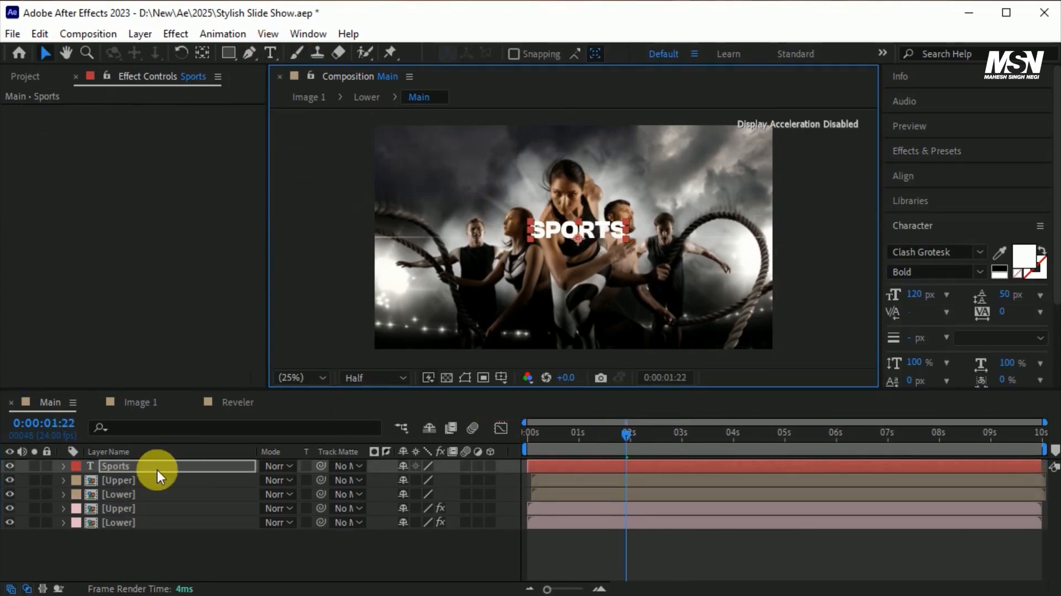
- Duplicate the Sports text below itself as "Champions" in Clash Grotesk Light and scrub the timeline to check it
key(ctrl+d)
drag(578, 230, 608, 254)
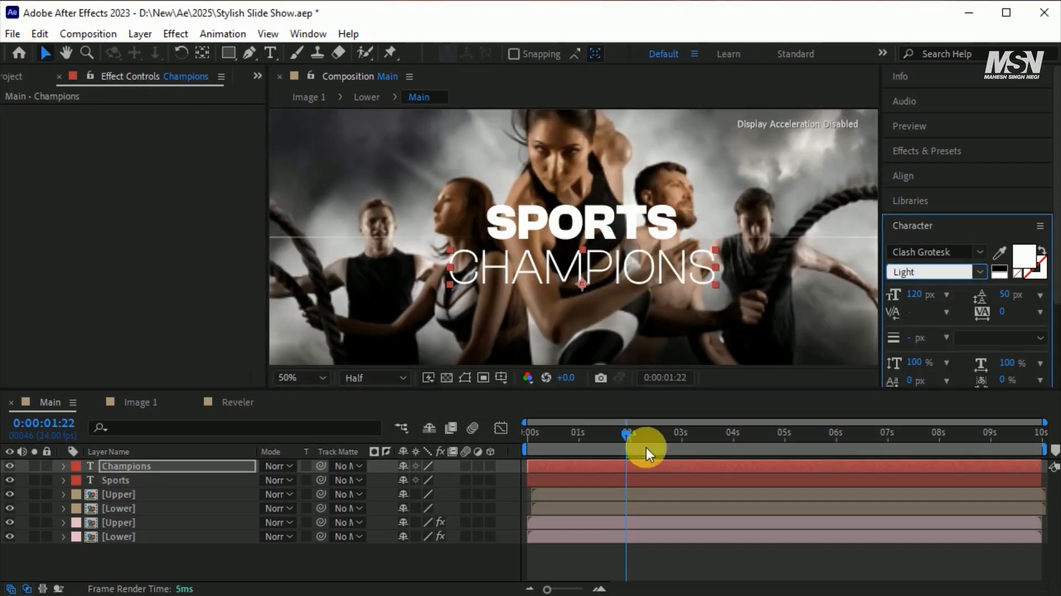
drag(646, 447, 565, 442)
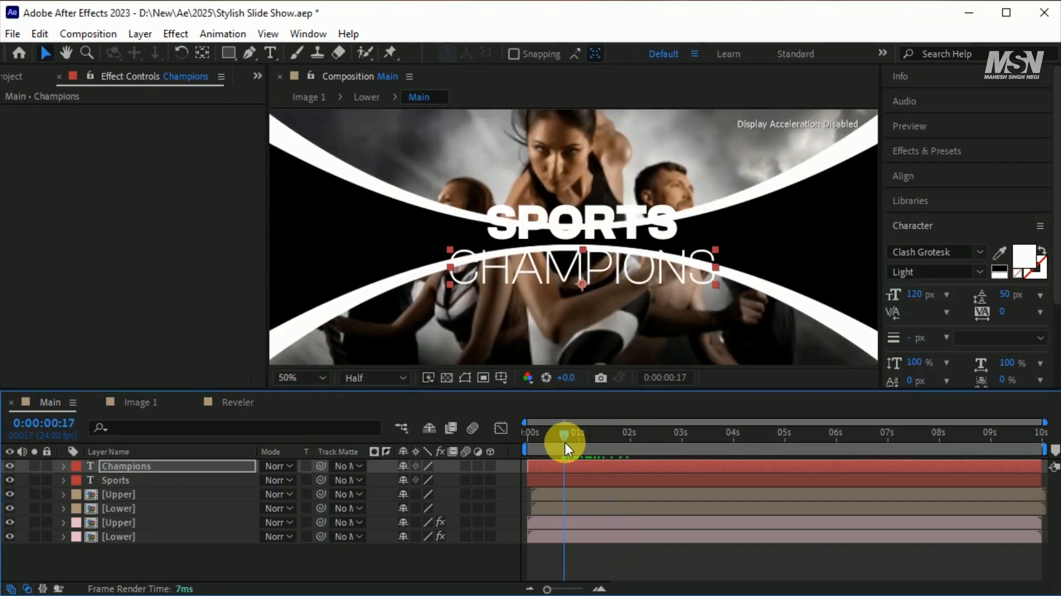
- Keyframe the Sports text's Position at 0:00:01:23, and move the text down to 980, 758 at 0:00:00:14
click(123, 480)
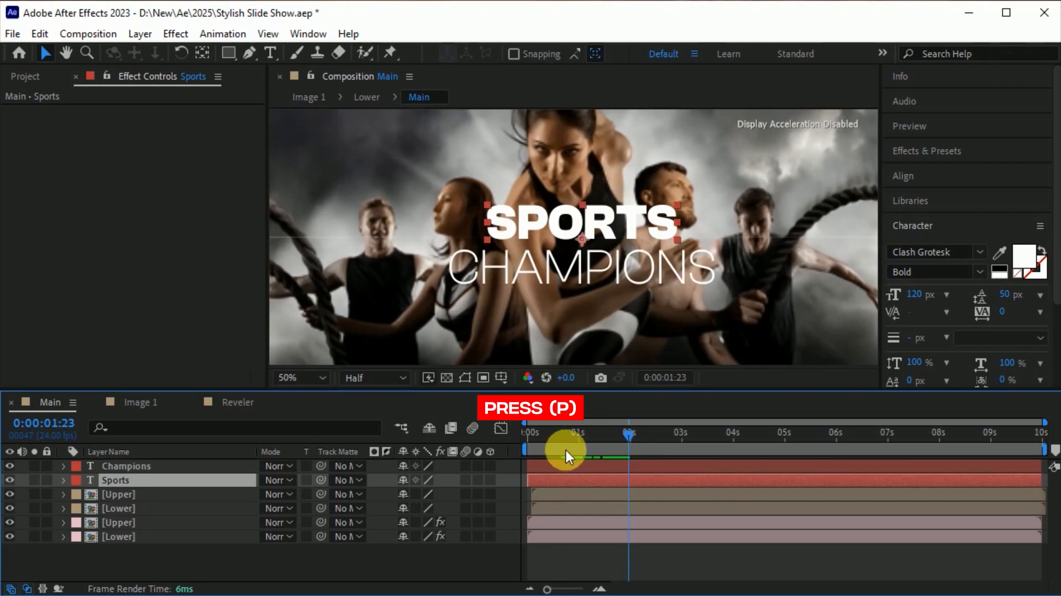
key(p)
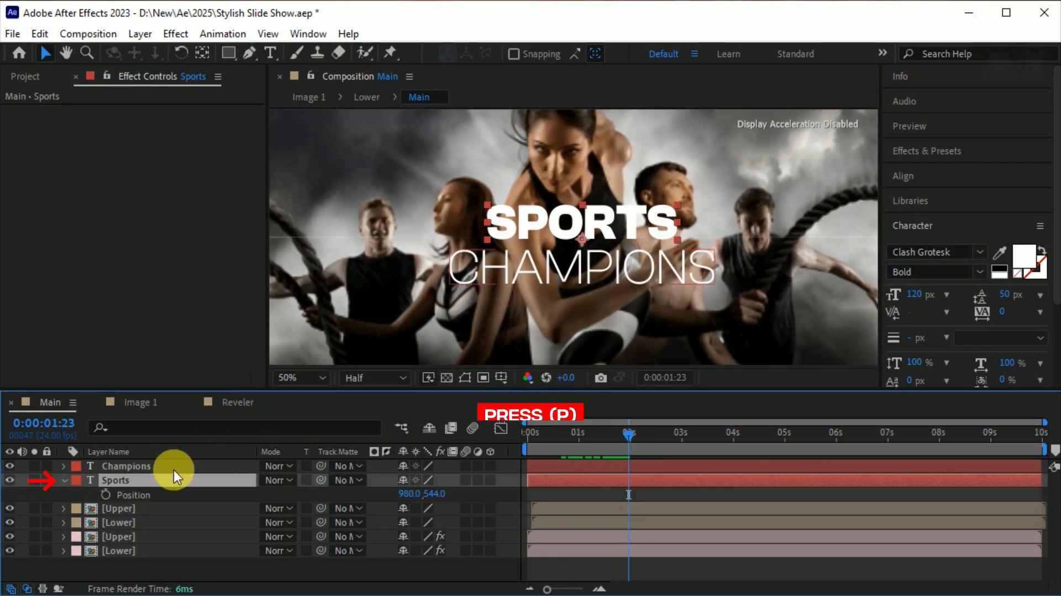
click(105, 494)
drag(629, 434, 558, 447)
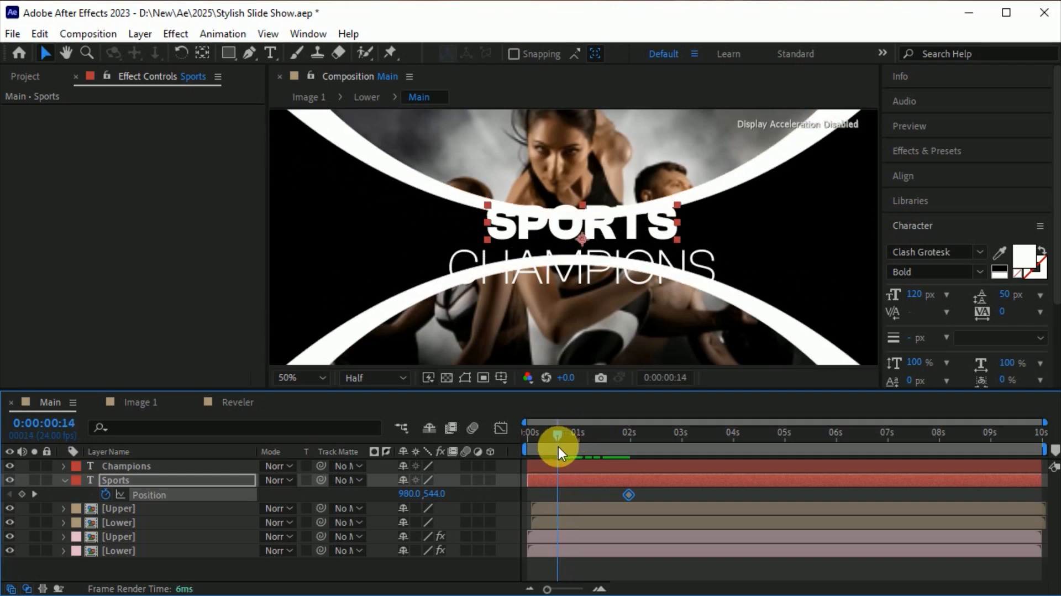
drag(609, 238, 606, 326)
- Retime the Sports Position keyframes, ending at 0:00:01:16 with the text raised to 980, 469
drag(629, 495, 608, 495)
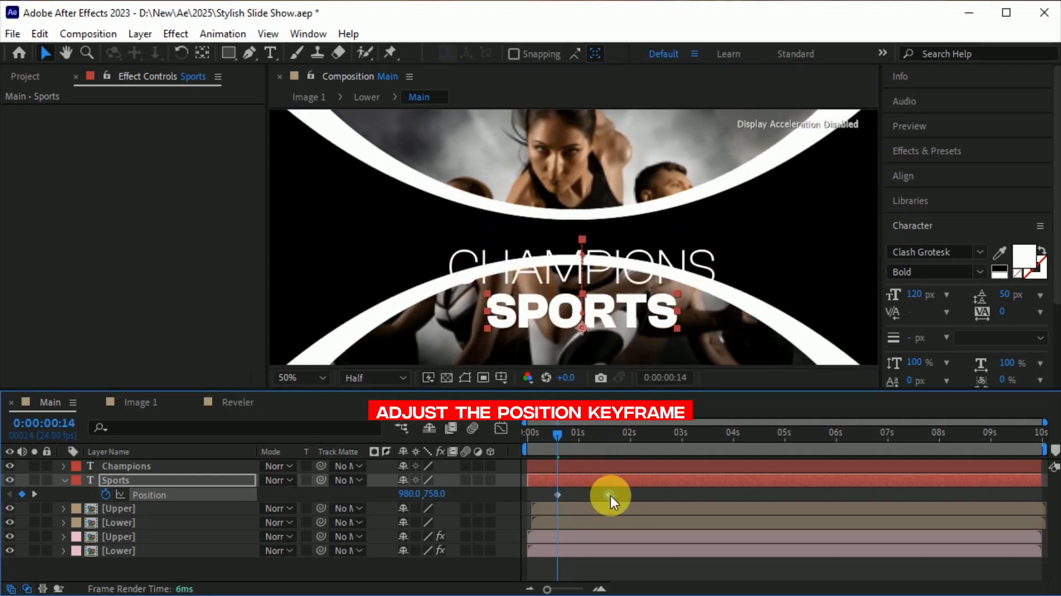
drag(607, 440, 608, 495)
drag(437, 493, 404, 499)
mouse_move(612, 445)
mouse_down()
mouse_move(542, 452)
mouse_move(614, 450)
mouse_up()
- Keyframe the Champions text's Position to slide down to 980, 677 at 0:00:01:16, starting together with the Sports movement
click(193, 466)
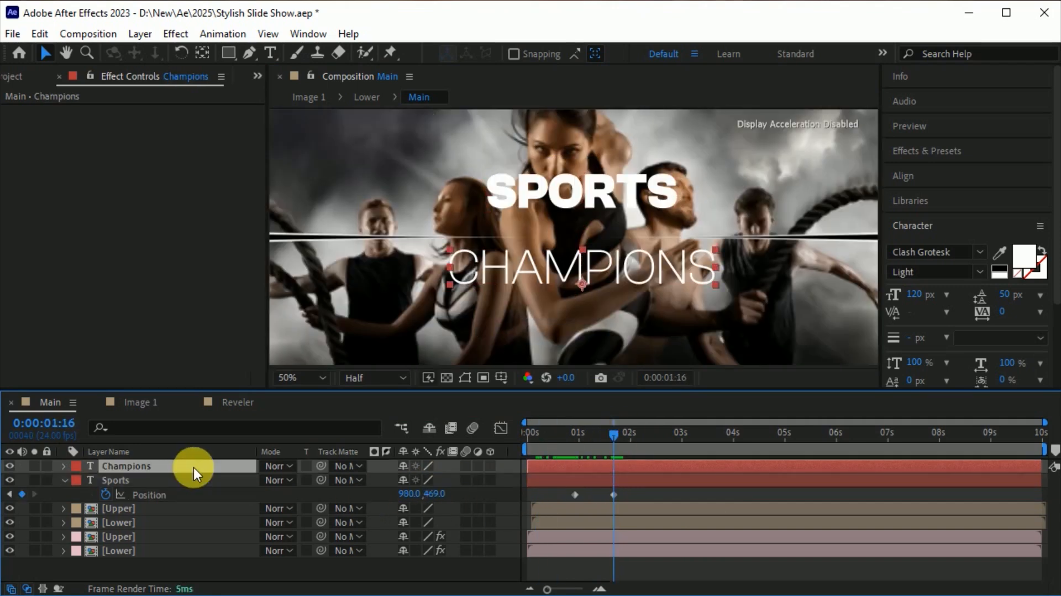
key(p)
drag(443, 480, 467, 480)
key(alt+shift+p)
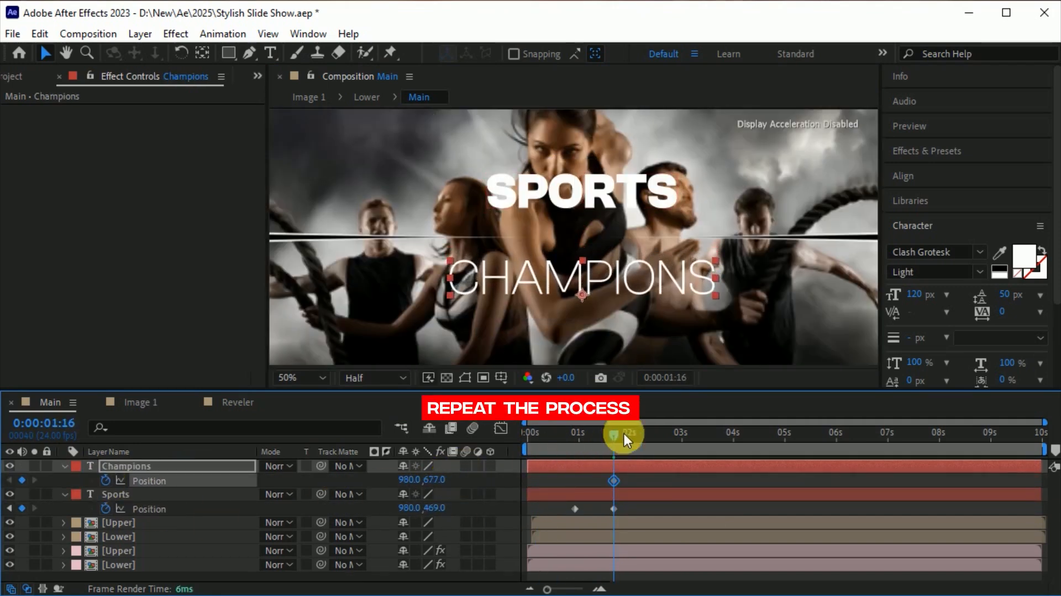
drag(595, 434, 579, 442)
drag(443, 484, 254, 498)
click(545, 439)
drag(545, 438, 613, 440)
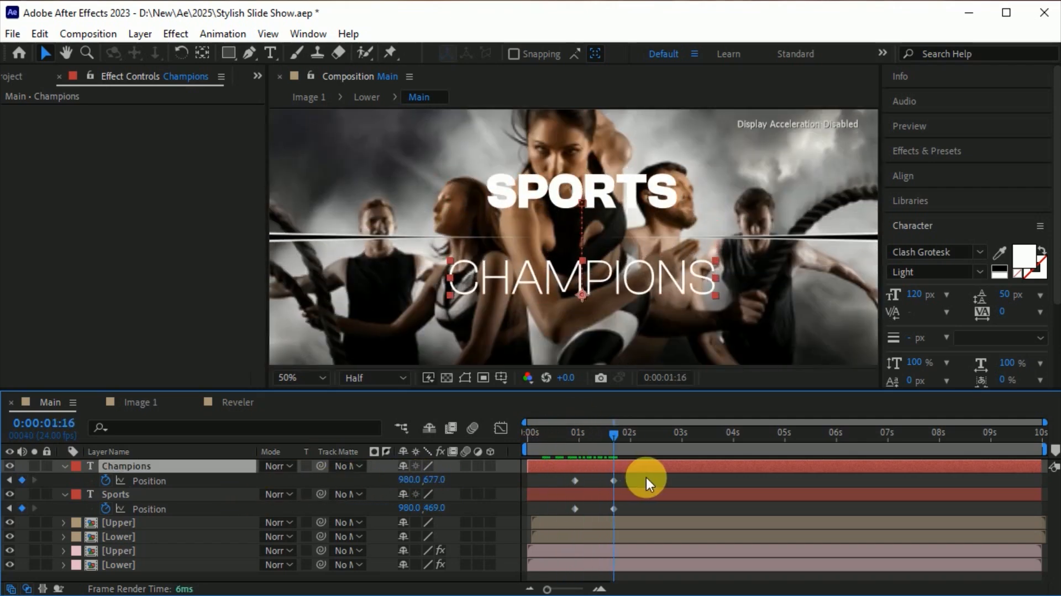
- Apply Easy Ease to all Champions and Sports Position keyframes, reshape their speed curve, and preview the animation
drag(649, 479, 559, 516)
key(F9)
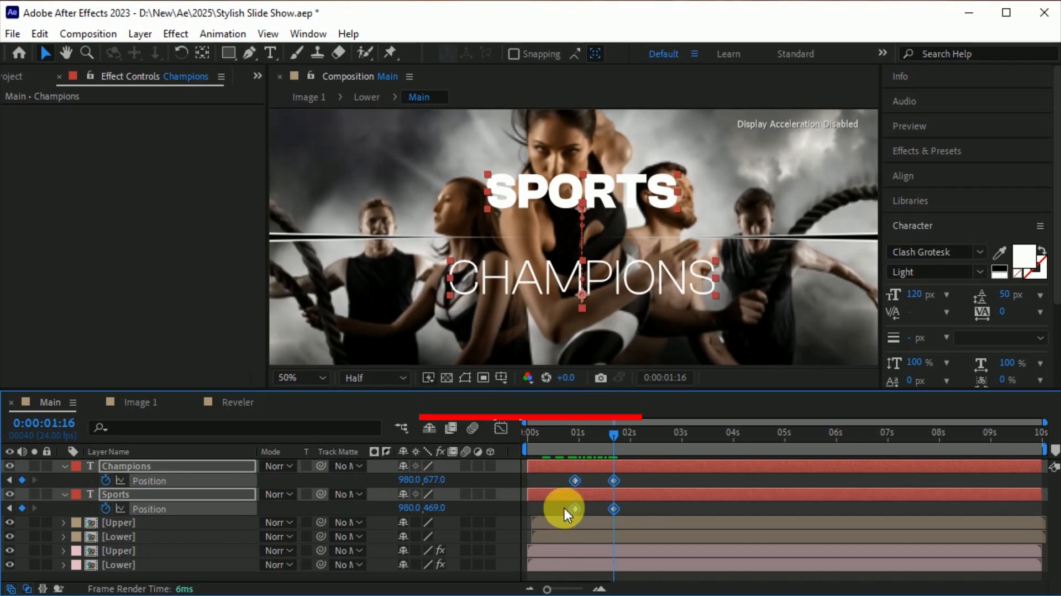
click(501, 428)
key(equal)
key(equal)
key(equal)
drag(754, 543, 609, 545)
click(626, 545)
key(shift+F3)
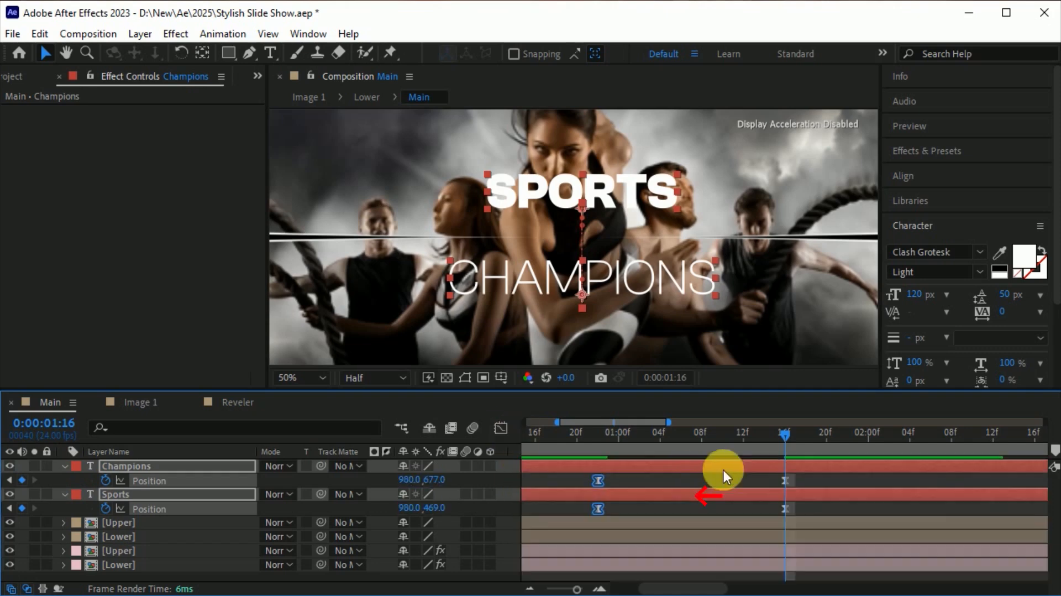
key(Home)
key(space)
- Place a Purple-labelled duplicate of the white-filled Upper and Lower pair above the text layers
click(302, 377)
click(317, 402)
click(761, 433)
drag(575, 588, 535, 589)
drag(583, 433, 614, 439)
click(154, 552)
key(ctrl+d)
drag(135, 553, 155, 468)
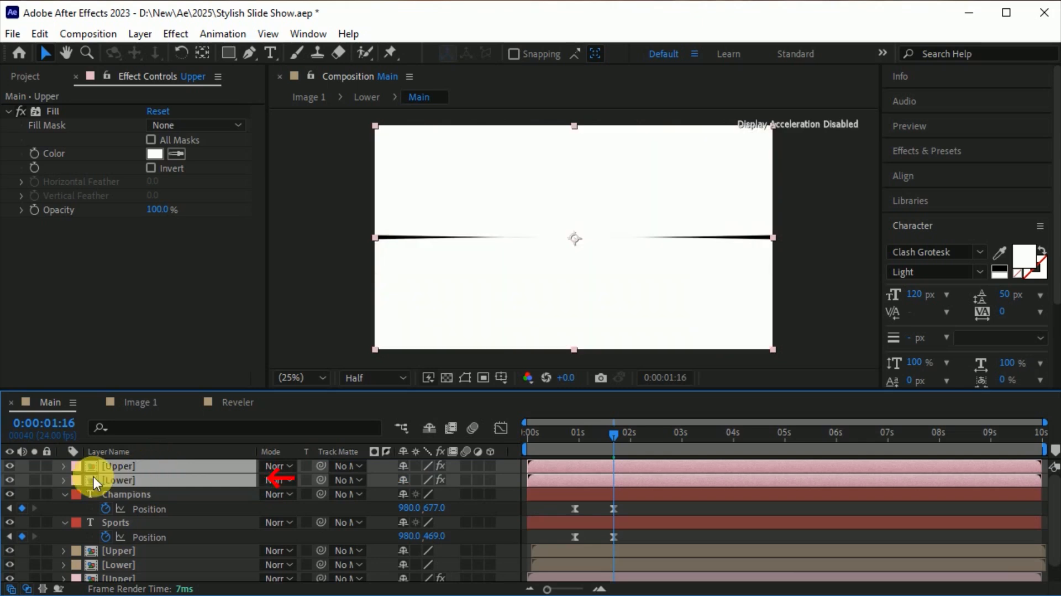
click(76, 466)
click(116, 342)
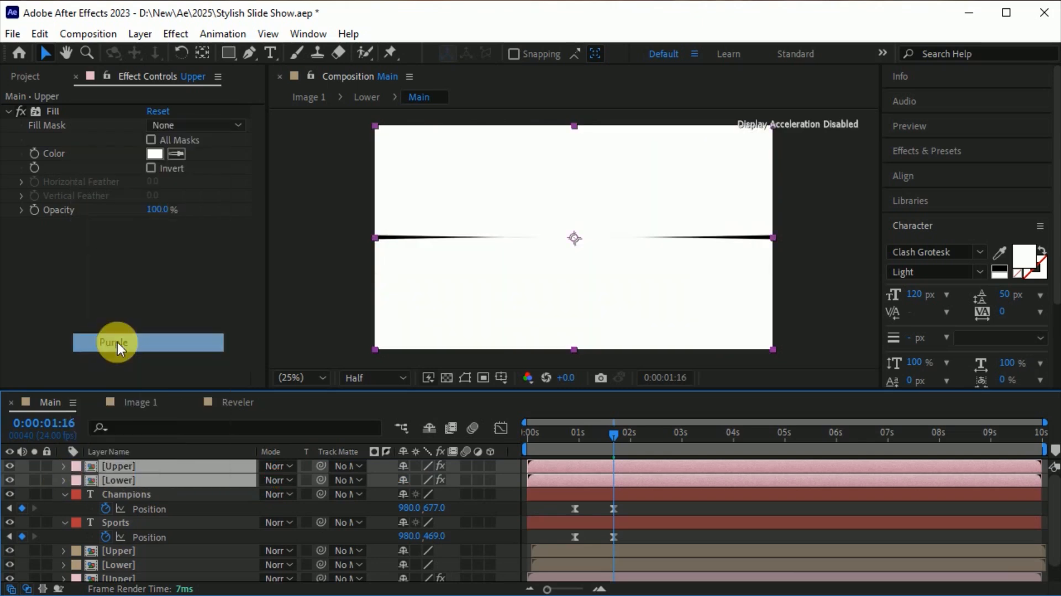
- Rename the two purple duplicate layers as Upper Matte and Lower Matte
click(137, 466)
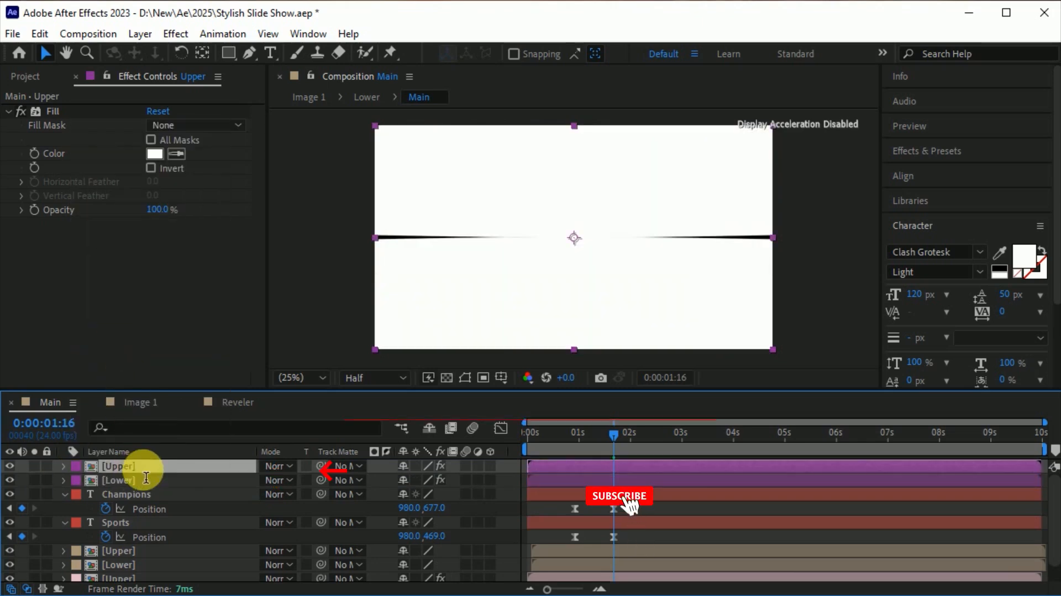
key(Return)
text(Upper M)
click(108, 481)
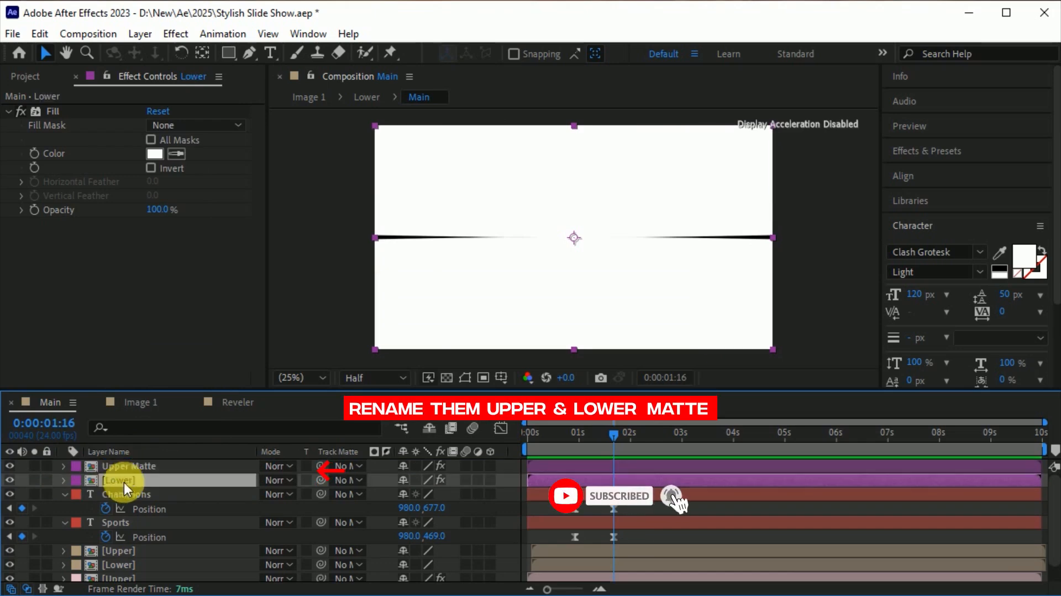
key(Return)
- Hide both matte layers and use Lower Matte as the Champions text's track matte and Upper Matte as the Sports text's
click(112, 497)
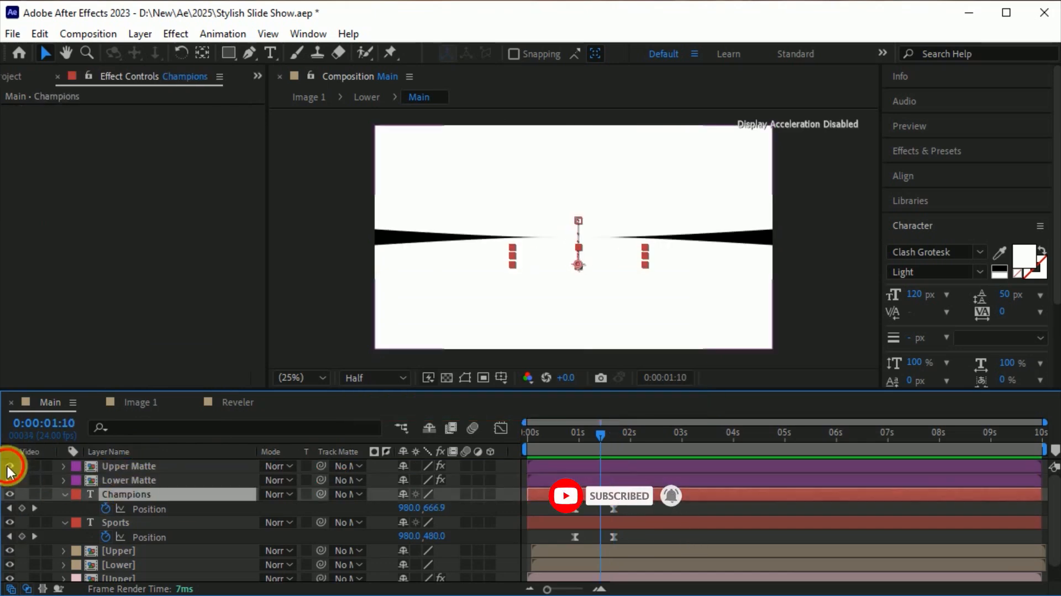
drag(9, 465, 10, 480)
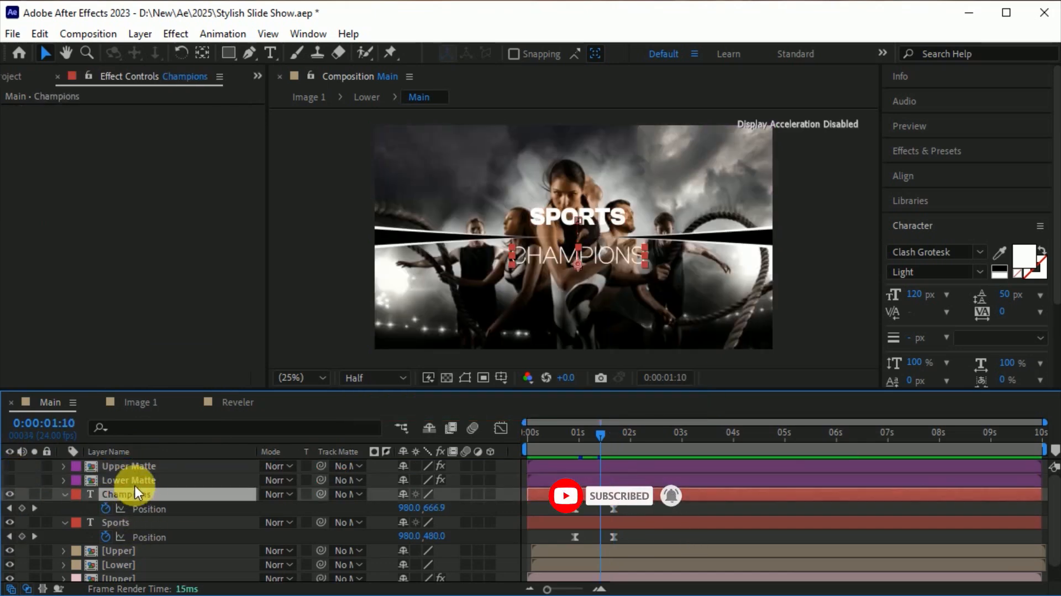
click(351, 495)
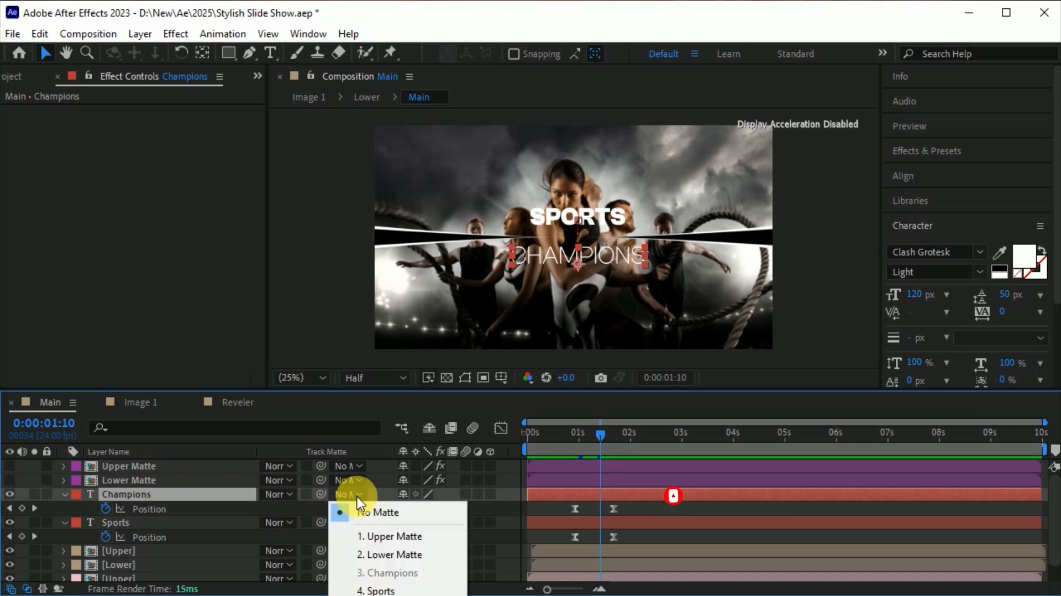
click(430, 553)
click(208, 525)
click(350, 522)
click(373, 564)
- Shift the first Champions and Sports Position keyframes slightly later to about the one-second mark, save the project and preview the reveal
drag(600, 436, 532, 452)
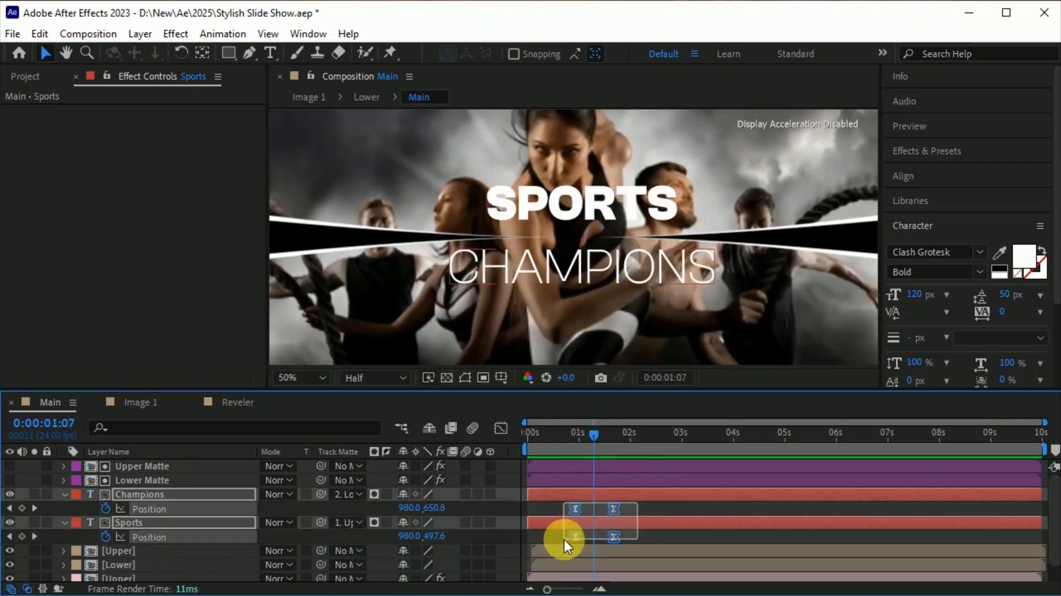
click(564, 437)
drag(553, 544, 554, 544)
drag(551, 537, 567, 537)
drag(564, 442, 585, 443)
drag(601, 508, 614, 508)
drag(585, 445, 613, 450)
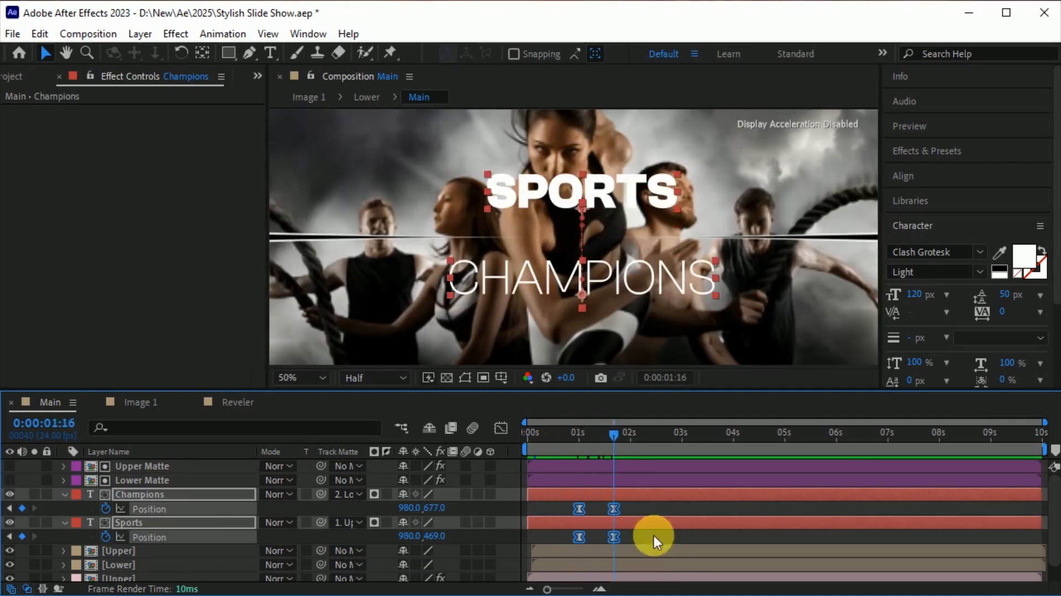
click(614, 509)
key(ctrl+s)
key(space)
key(space)
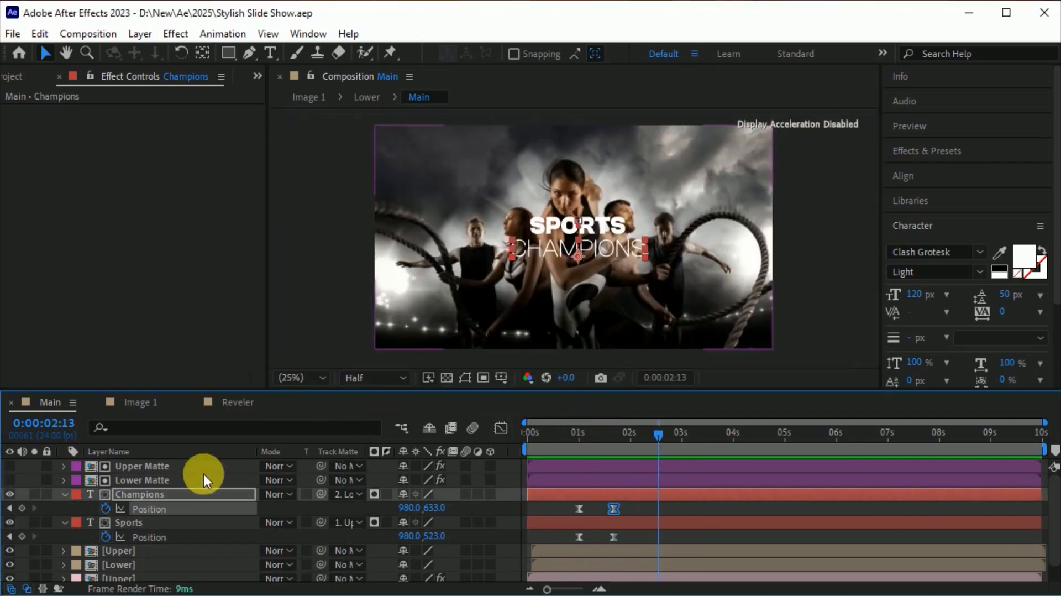
- Pre-compose all layers of Main into a composition named Scene 1, moving all attributes into it
click(203, 468)
scroll(199, 525, down, 1)
shift+click(196, 574)
click(139, 33)
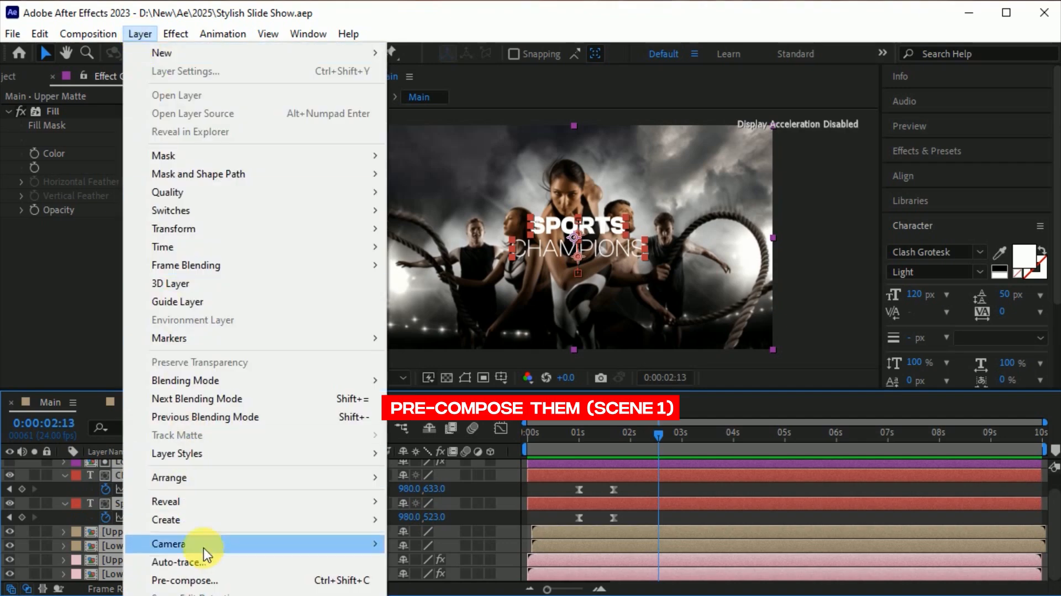
click(210, 576)
text(Scene 1)
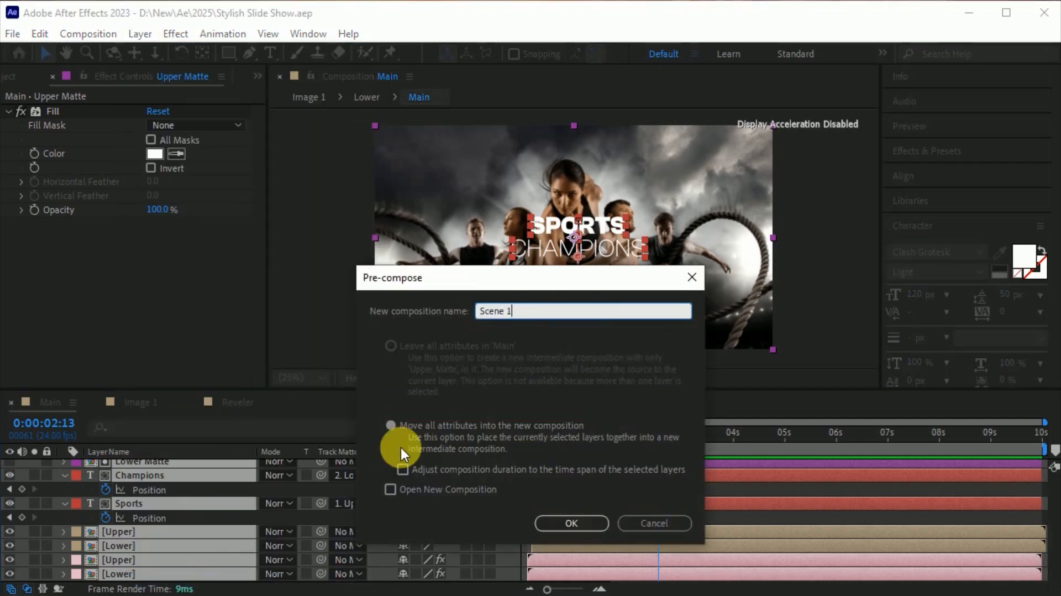
click(572, 523)
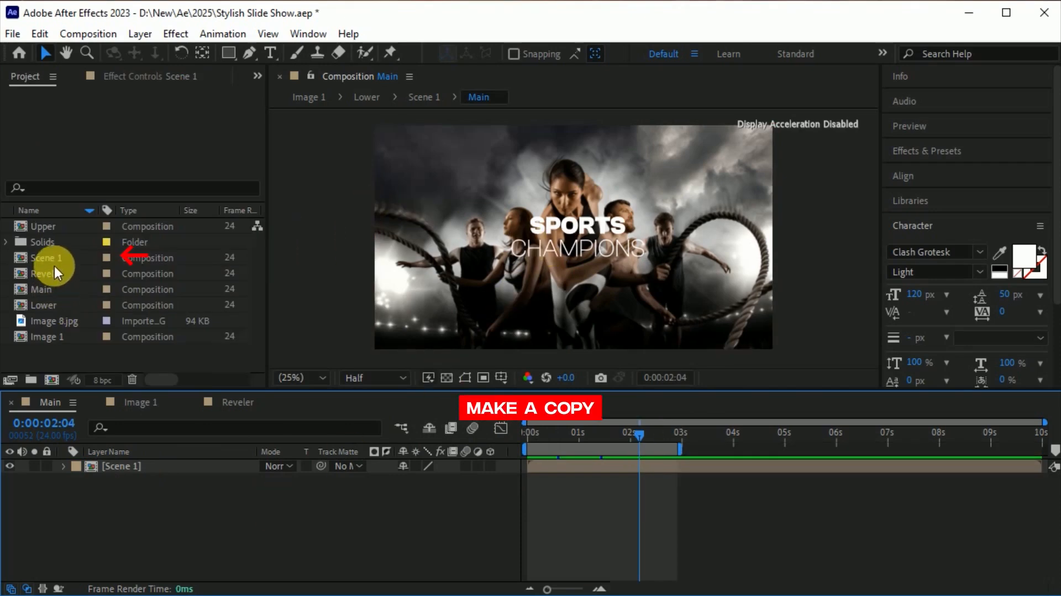
- Duplicate the Scene 1 composition, add the copy above Scene 1 in Main, and open it for editing
click(52, 259)
key(ctrl+d)
drag(54, 258, 133, 467)
double_click(127, 470)
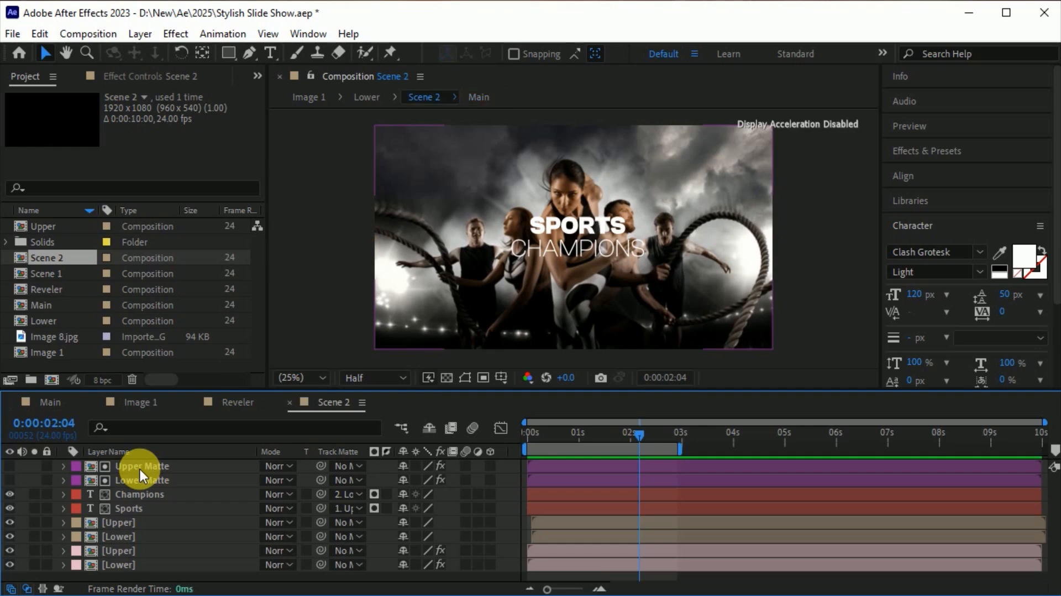
- Duplicate the Upper composition and replace both Upper layers in Scene 2 with the copy
click(42, 226)
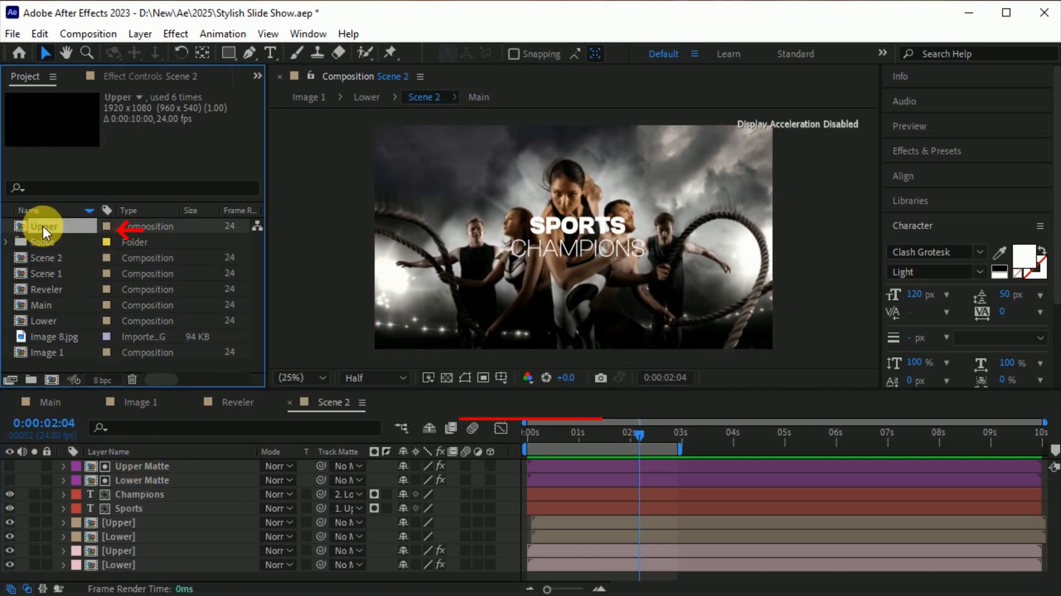
key(ctrl+d)
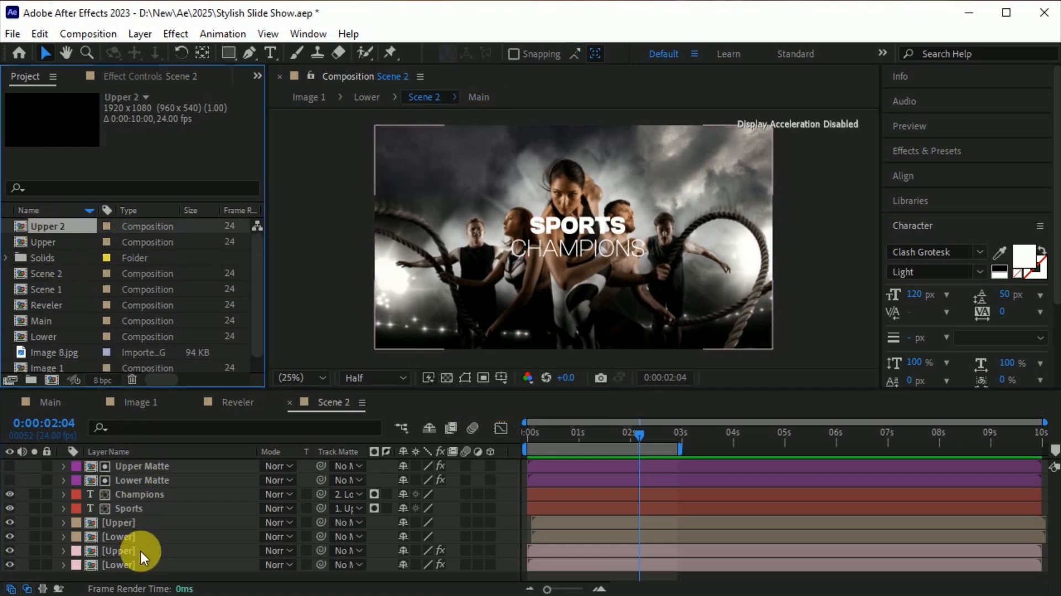
click(140, 550)
ctrl+click(152, 521)
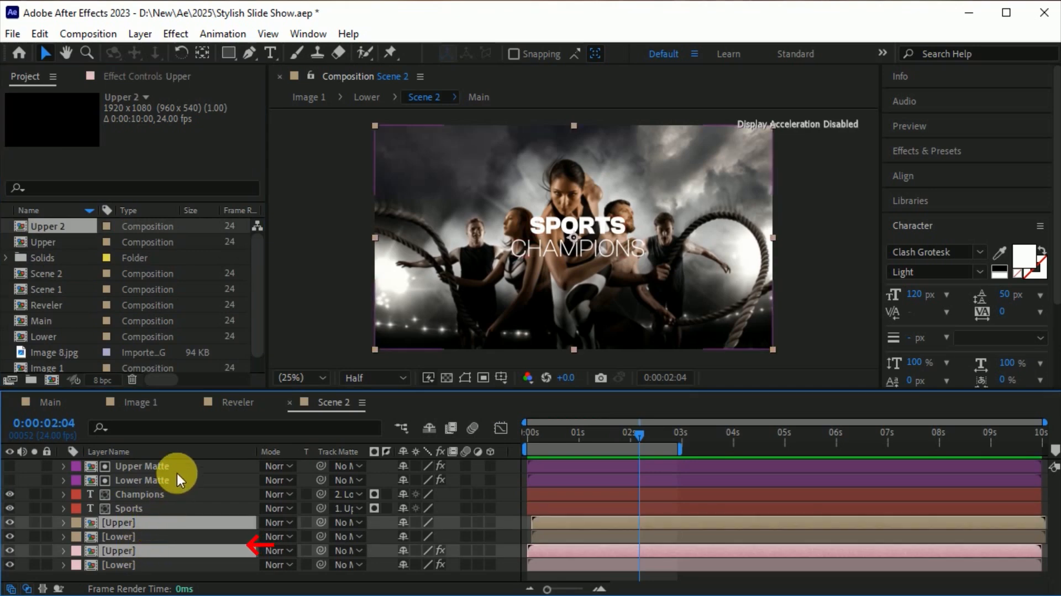
drag(56, 225, 128, 480)
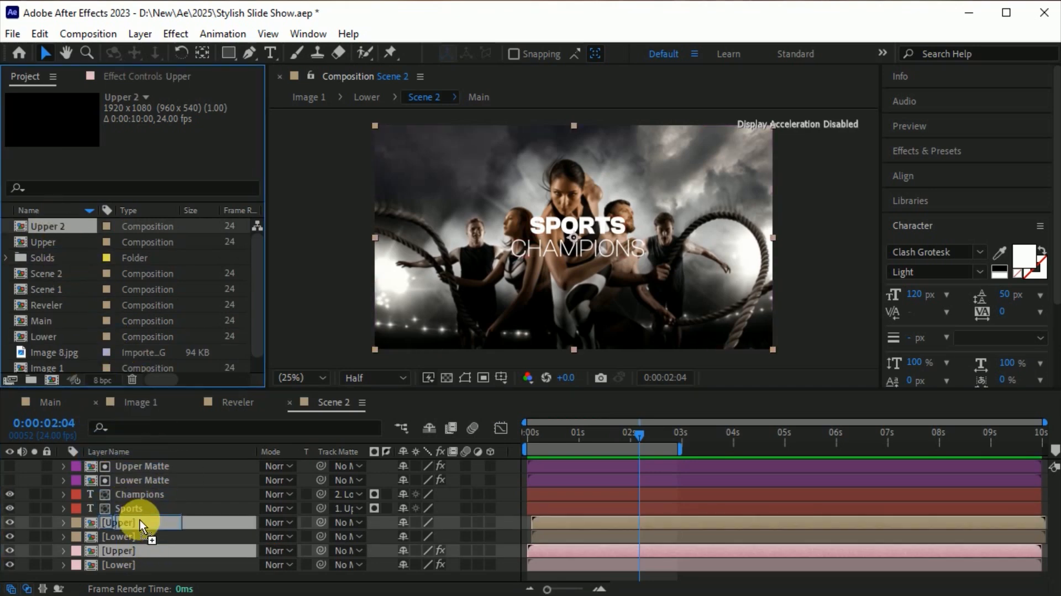
drag(141, 519, 141, 520)
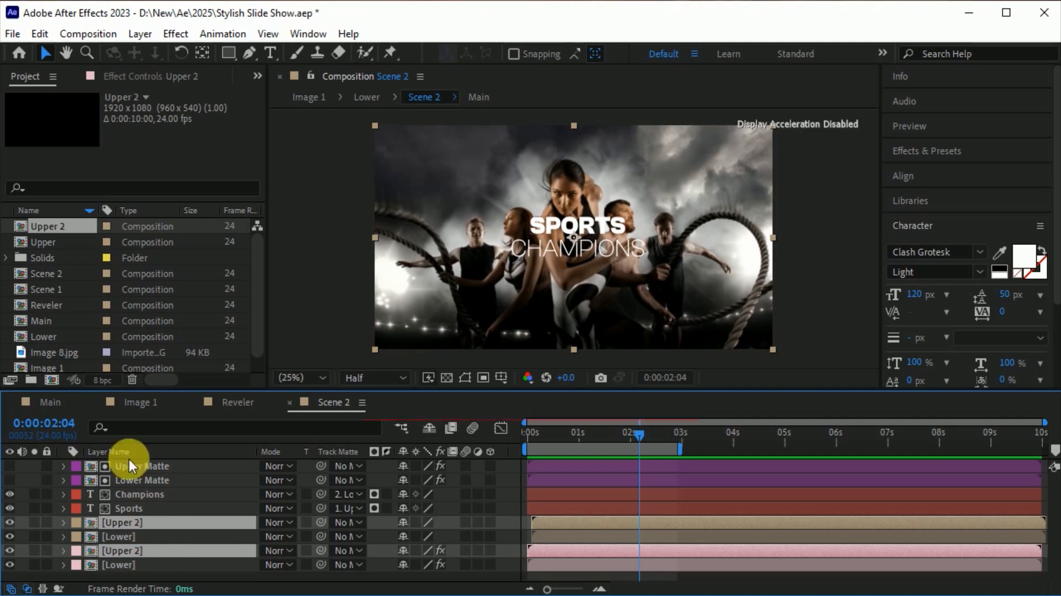
- Duplicate the Lower composition and replace both Lower layers in Scene 2 with the copy
click(61, 337)
key(ctrl+d)
click(134, 564)
ctrl+click(135, 536)
drag(55, 336, 129, 521)
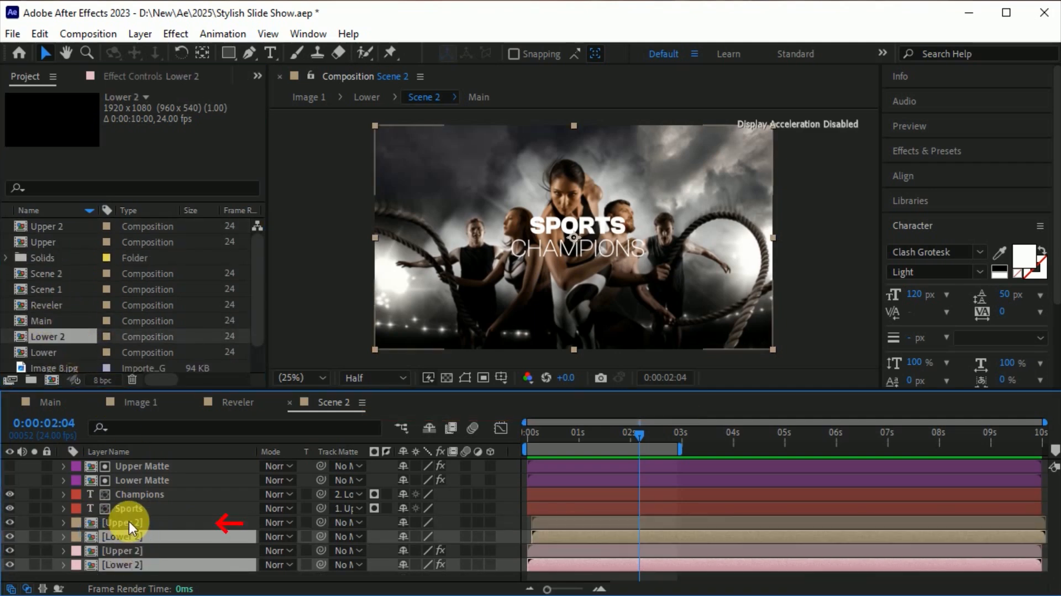
- Open the Upper 2 composition and replace its Image 1 layer with a duplicate of the Image 1 composition
double_click(133, 509)
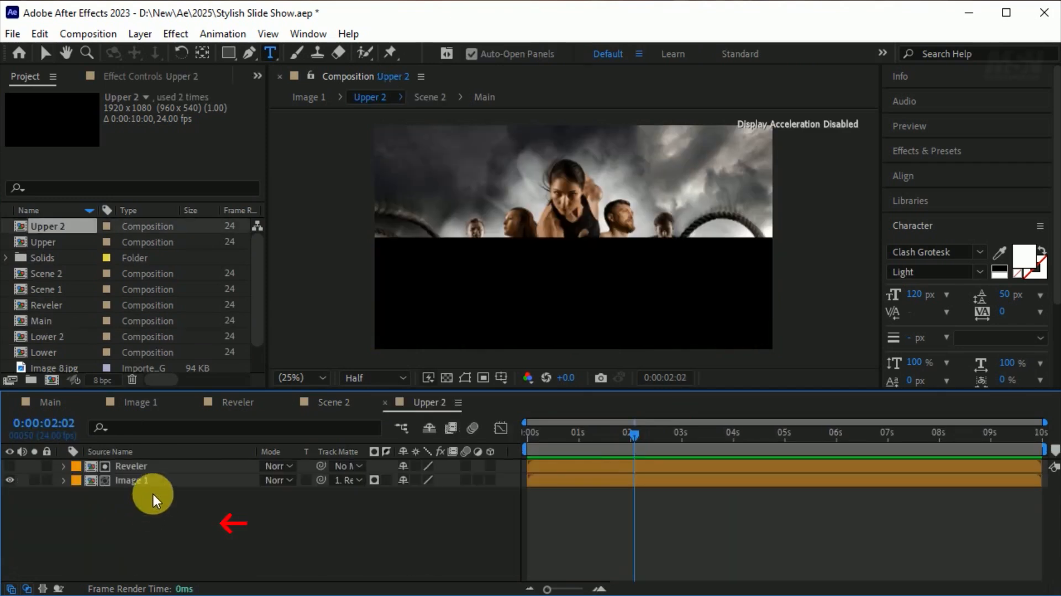
click(160, 476)
scroll(72, 310, down, 2)
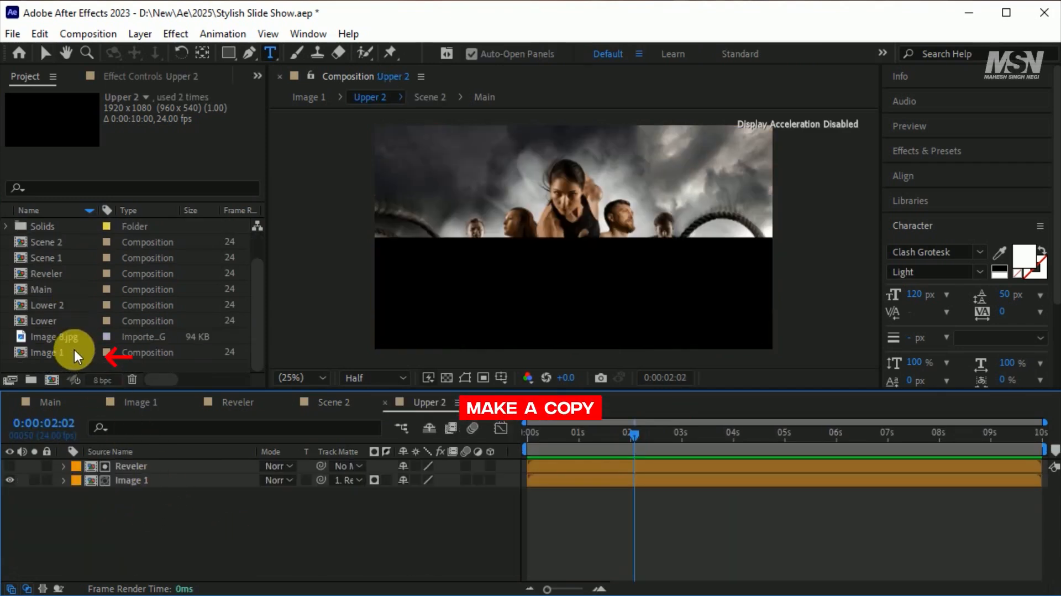
click(67, 355)
key(ctrl+d)
drag(62, 355, 138, 485)
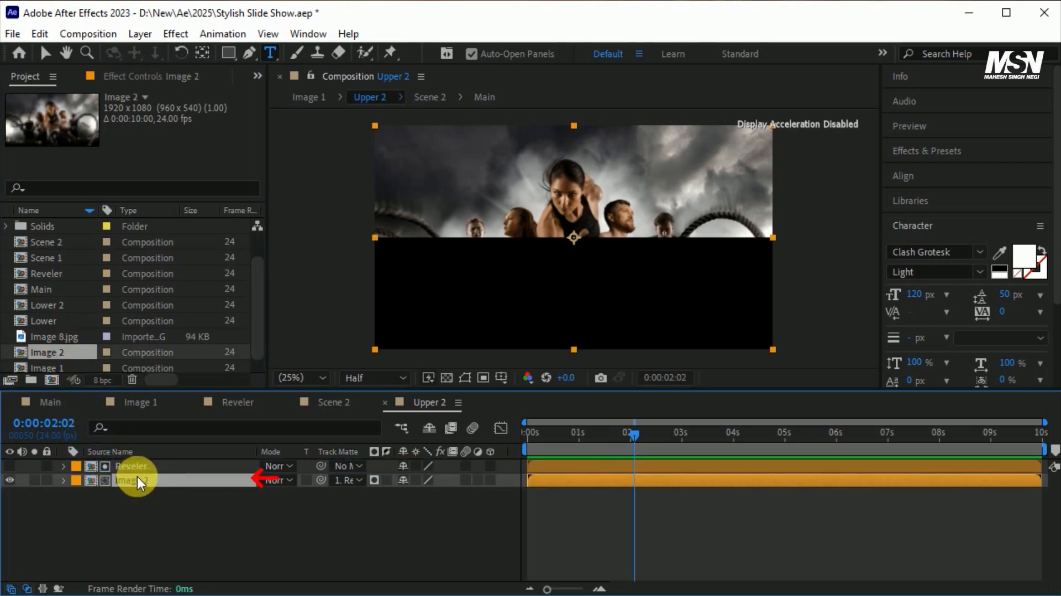
- Duplicate the Reveler composition and replace the Reveler matte layer in Upper 2 with the copy
scroll(70, 314, down, 1)
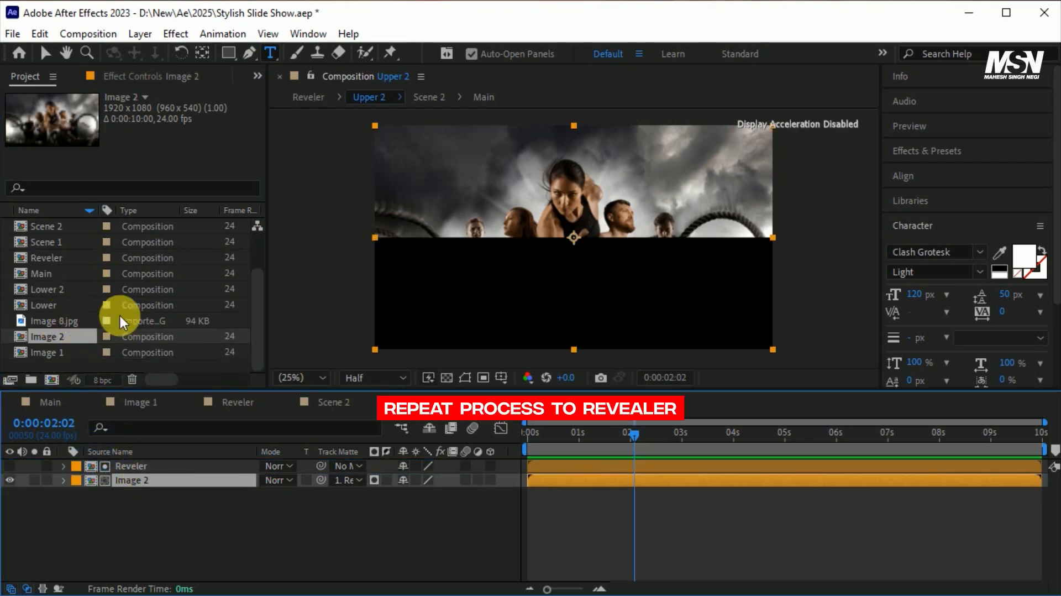
click(55, 261)
key(ctrl+d)
drag(64, 303, 150, 475)
- Import Image 4.jpg into the Image 2 composition and delete the Image 8.jpg layer there
double_click(168, 482)
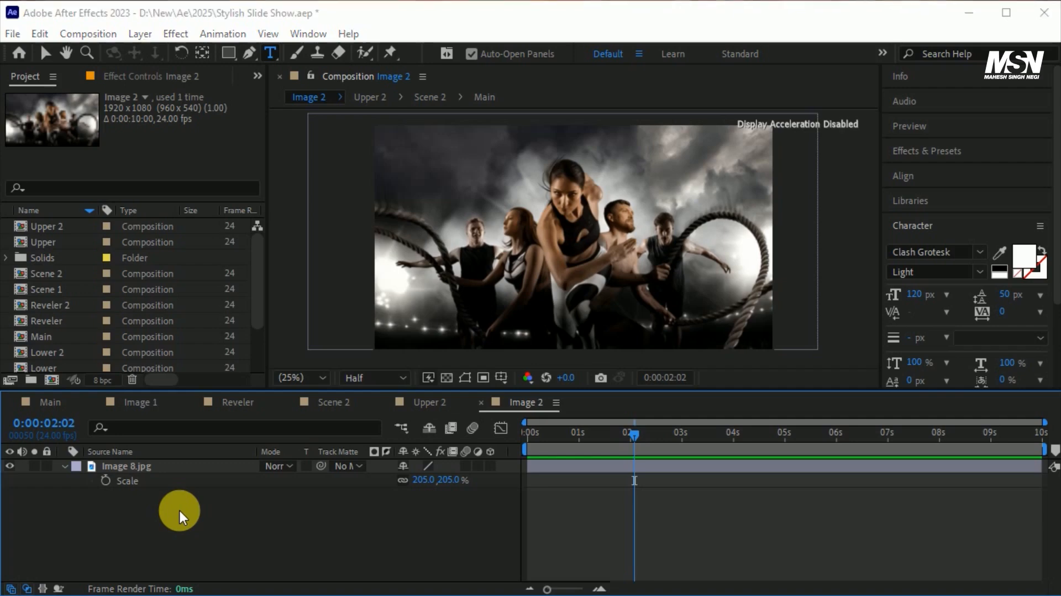
key(ctrl+i)
click(805, 205)
click(919, 551)
drag(123, 413, 183, 492)
click(194, 469)
key(Delete)
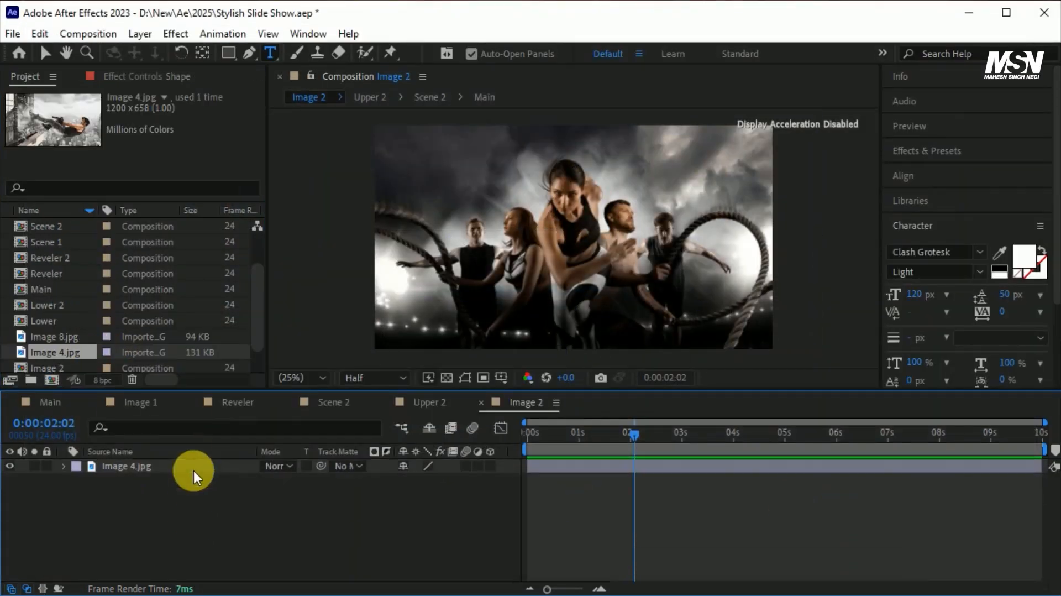
- Scale up the Image 4.jpg layer to fill the Image 2 composition frame
click(194, 469)
key(s)
drag(421, 479, 476, 479)
click(439, 402)
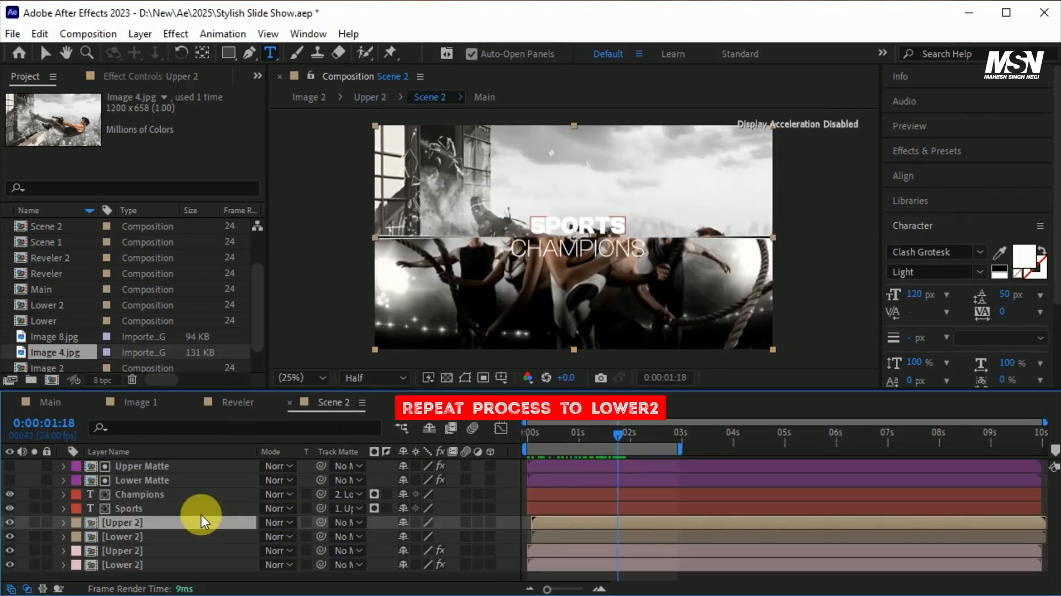
- Replace the Image 1 and Reveler layers in the Lower 2 composition with Image 2 and Reveler 2
double_click(145, 536)
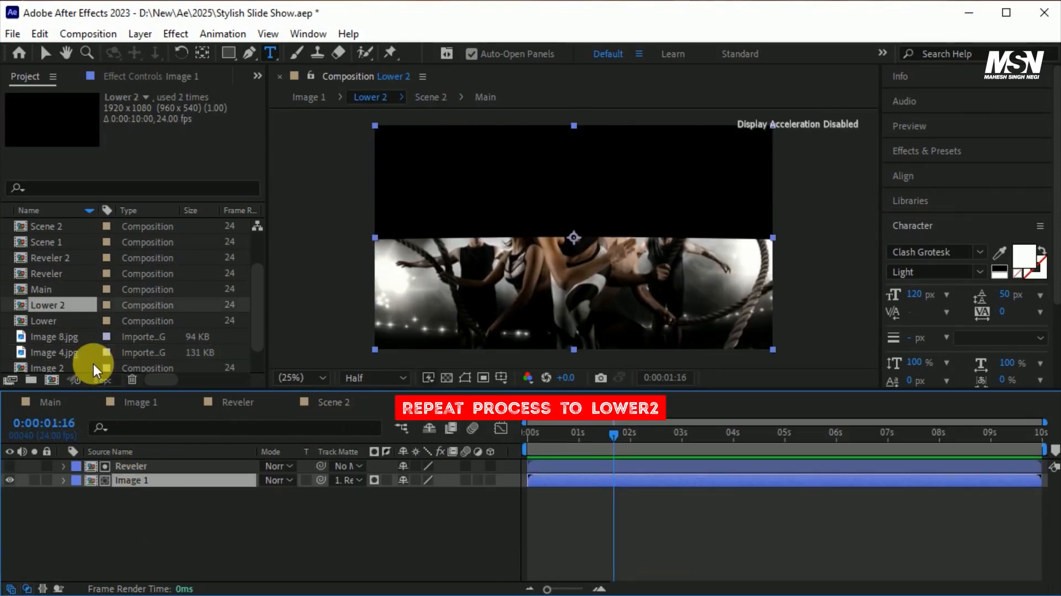
scroll(83, 308, down, 2)
drag(63, 336, 137, 480)
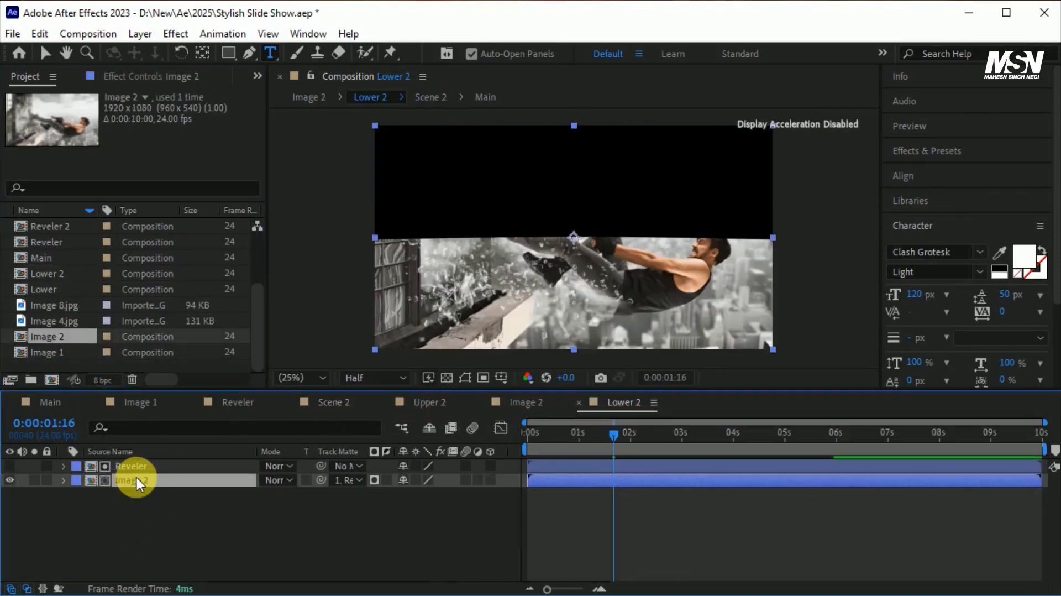
click(134, 466)
drag(49, 226, 138, 466)
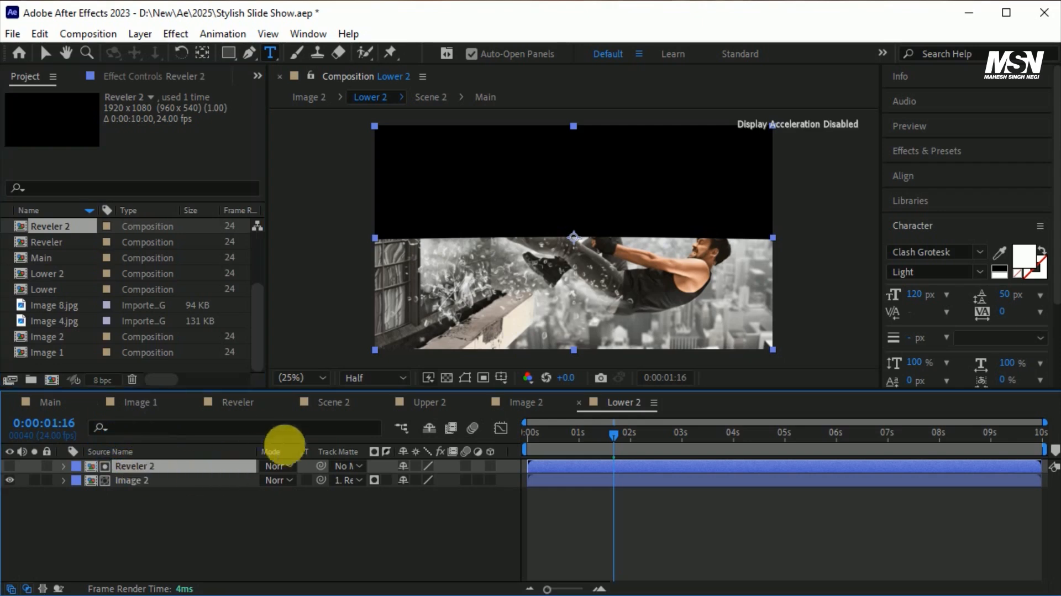
click(326, 409)
key(v)
- Import Image 9.jpg and place it below Image 8.jpg in the Image 1 composition
click(147, 405)
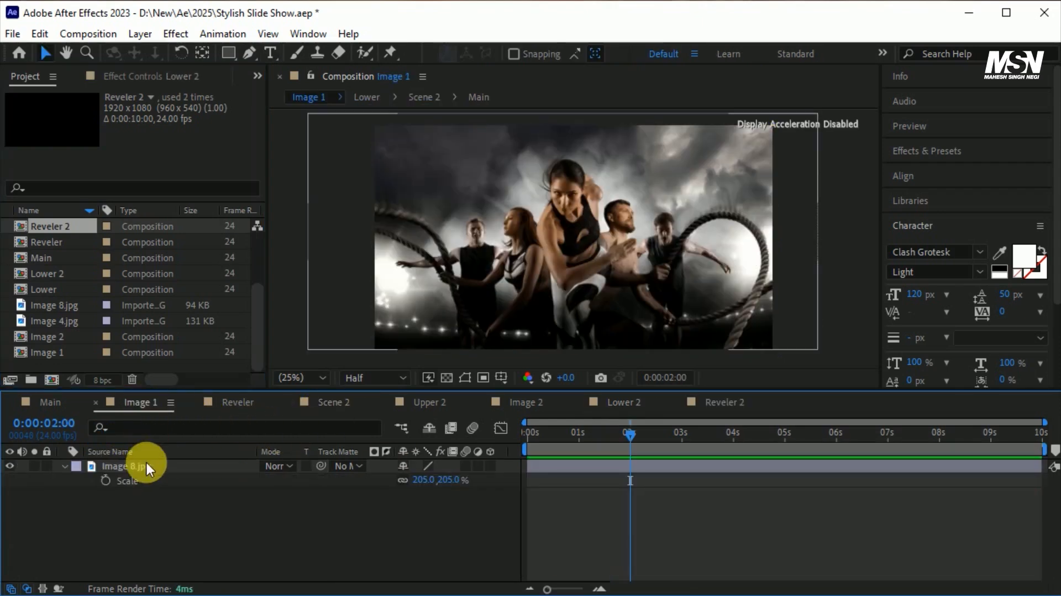
click(142, 466)
key(ctrl+i)
click(523, 299)
click(920, 554)
drag(56, 305, 157, 492)
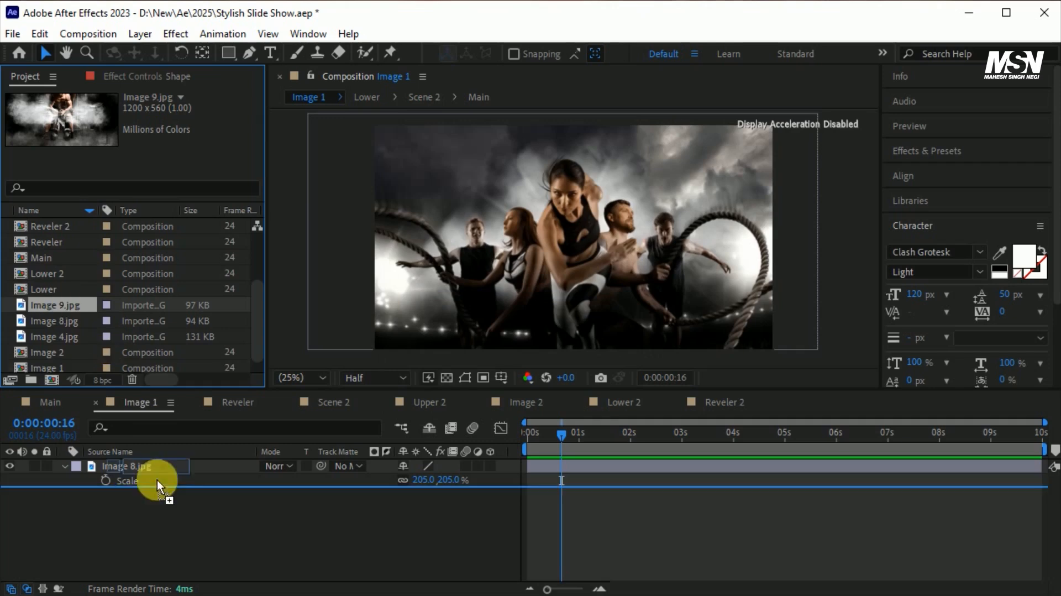
- Hide the Image 8.jpg layer and set the Image 9.jpg layer's Scale to 199%
click(9, 466)
key(s)
drag(424, 508, 488, 514)
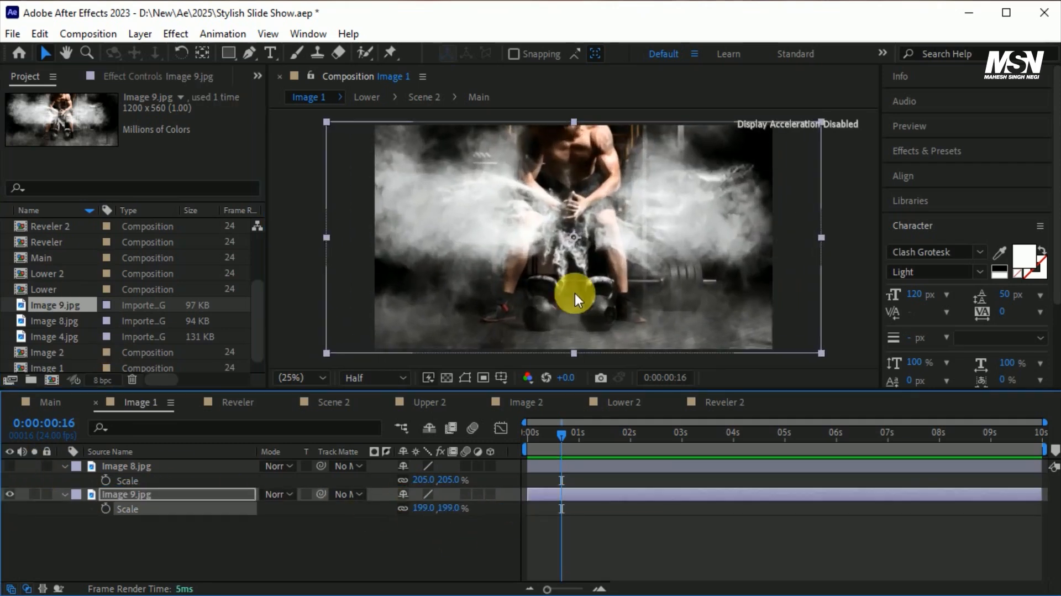
- Move the Scene 2 layer in Main so that it starts just before the two-second mark, and check the transition
click(50, 403)
drag(570, 438, 601, 433)
click(10, 466)
drag(535, 468, 631, 469)
drag(601, 435, 652, 442)
- Change the fill color of the Champions and Sports text in Scene 1 to black and return to Main
double_click(119, 479)
click(146, 496)
shift+click(144, 508)
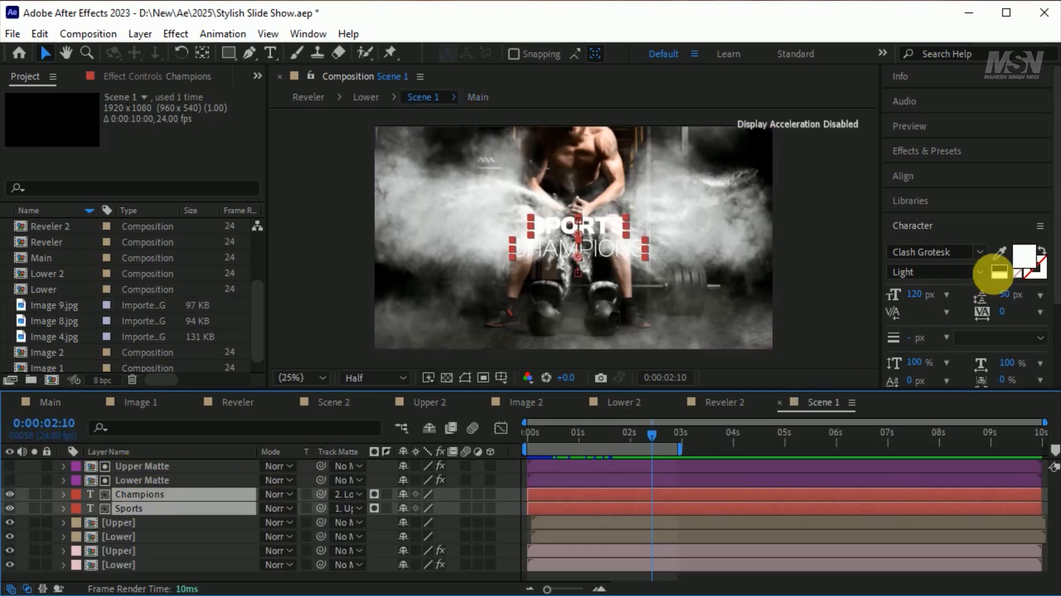
click(1022, 255)
click(639, 467)
click(1031, 264)
click(83, 407)
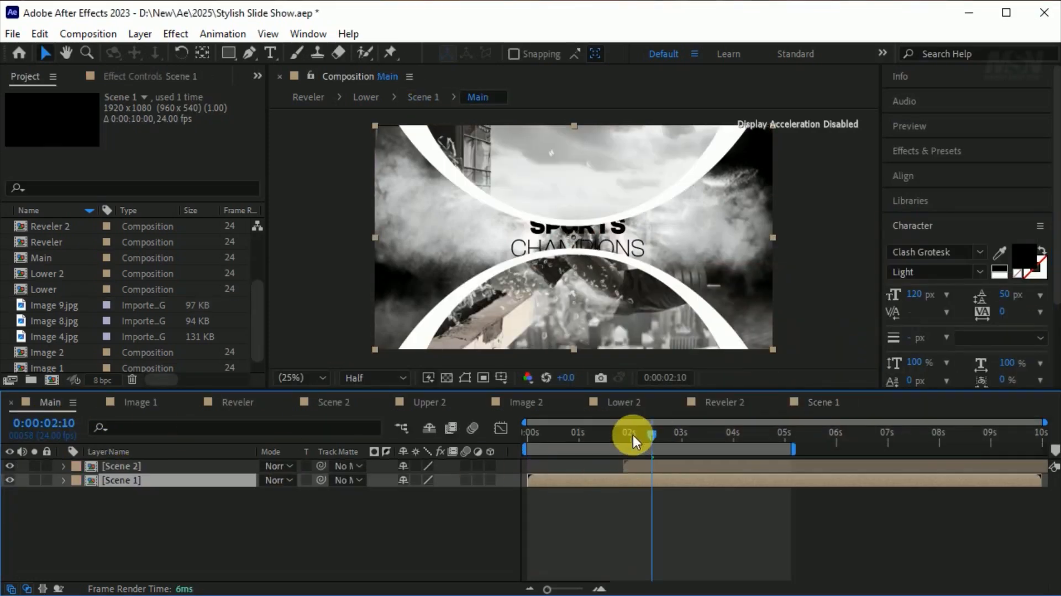
- Add Image 8.jpg beneath the scenes at the start of Main and shift Scene 1 and Scene 2 about half a second later
key(Home)
drag(71, 320, 120, 504)
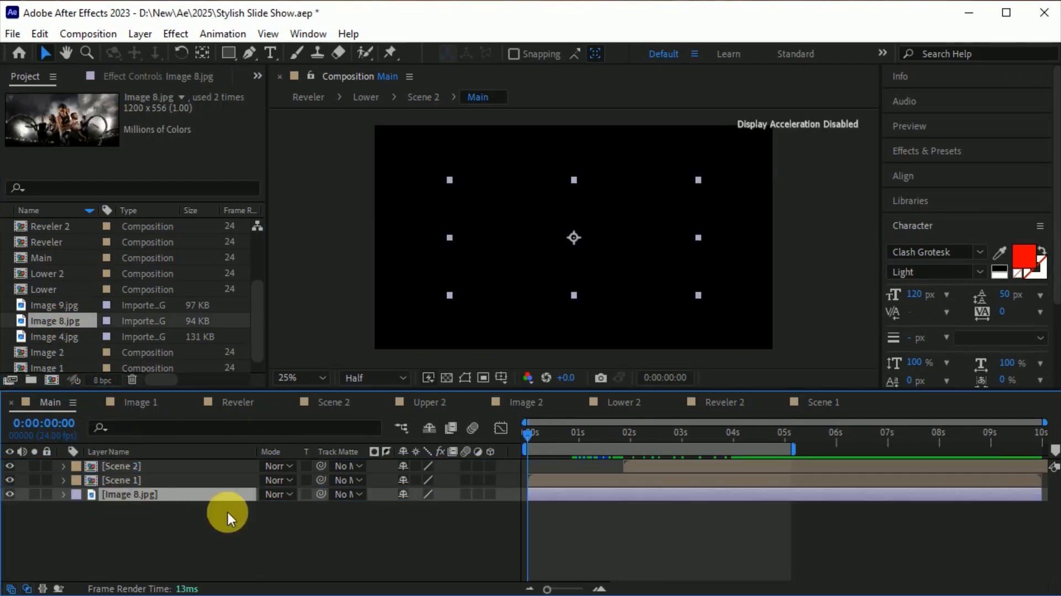
click(90, 467)
shift+click(99, 479)
drag(580, 486, 582, 486)
click(387, 496)
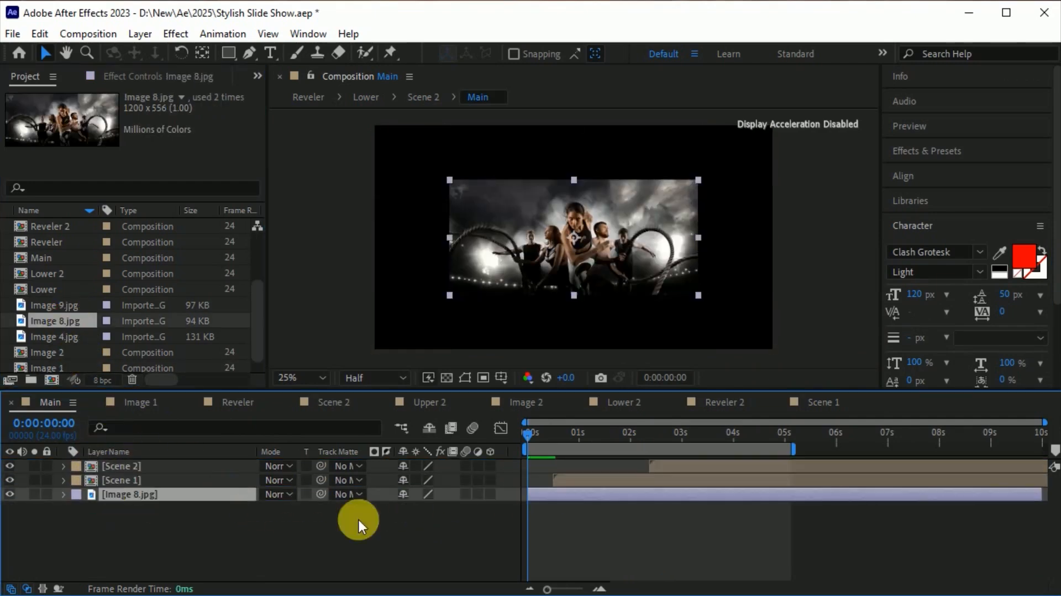
- Scale Image 8.jpg up to fill the Main frame and keyframe its Opacity from 0% at the start to 100% at about frame 7
key(s)
drag(422, 508, 506, 508)
drag(528, 435, 543, 435)
key(t)
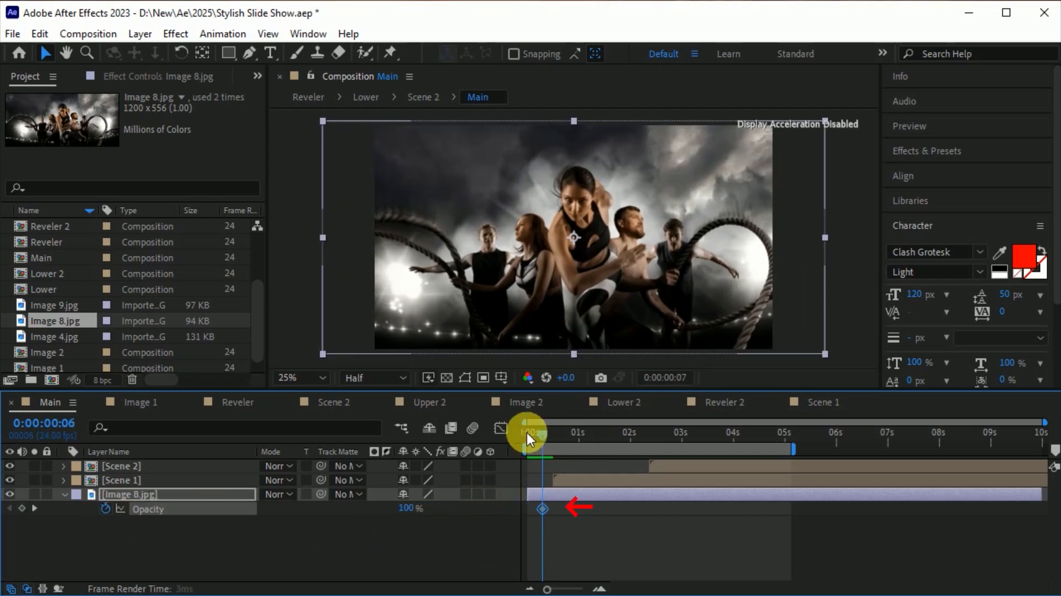
drag(404, 509, 10, 526)
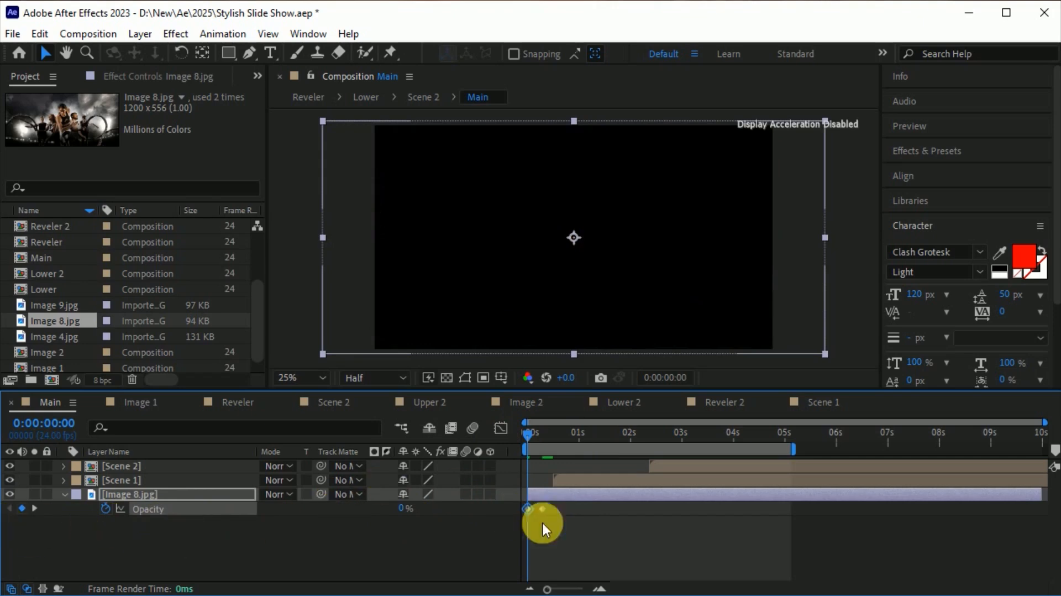
- Lengthen the Image 8.jpg fade-in by moving its 100% Opacity keyframe to about half a second, and preview the animation
key(space)
key(space)
drag(542, 509, 553, 509)
key(space)
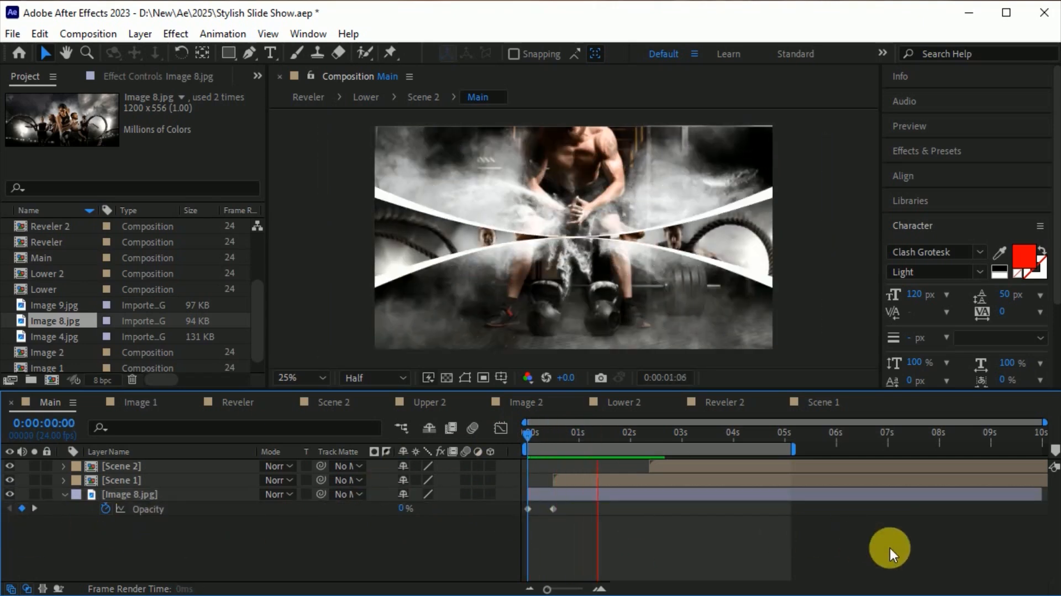
- Move the Shape layer in Reveler 2 to the upper-left corner of the frame at 0:00:00:04 and return to Main
drag(764, 430, 663, 458)
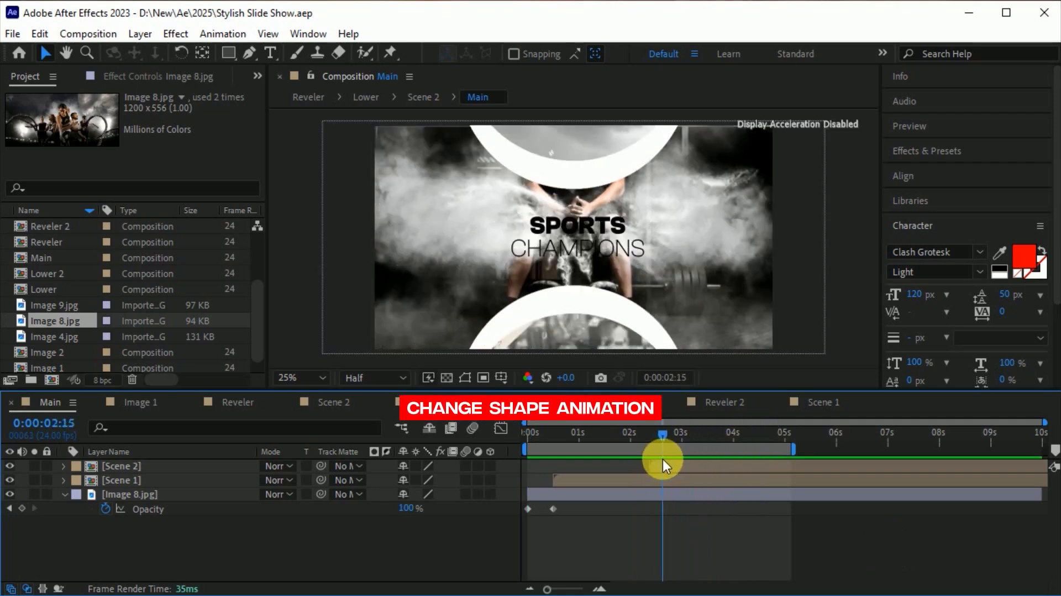
click(714, 400)
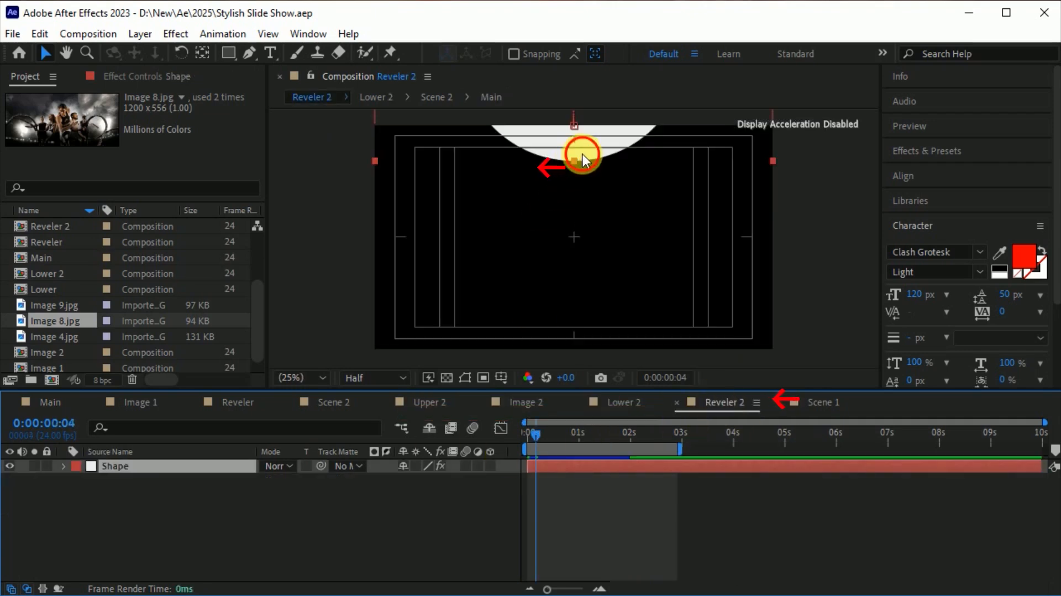
drag(501, 161, 418, 164)
drag(410, 208, 411, 210)
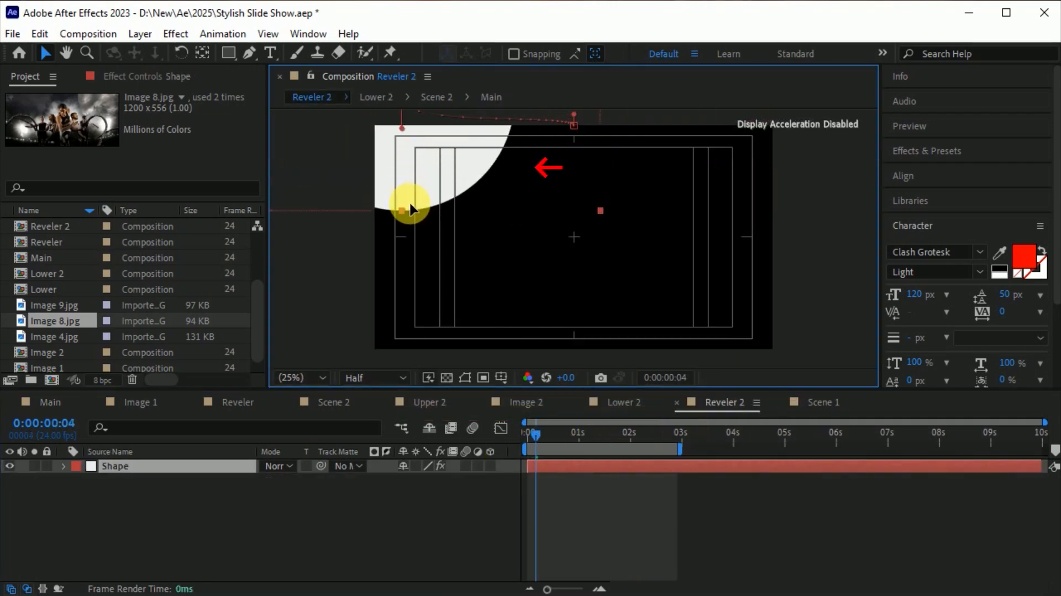
click(53, 402)
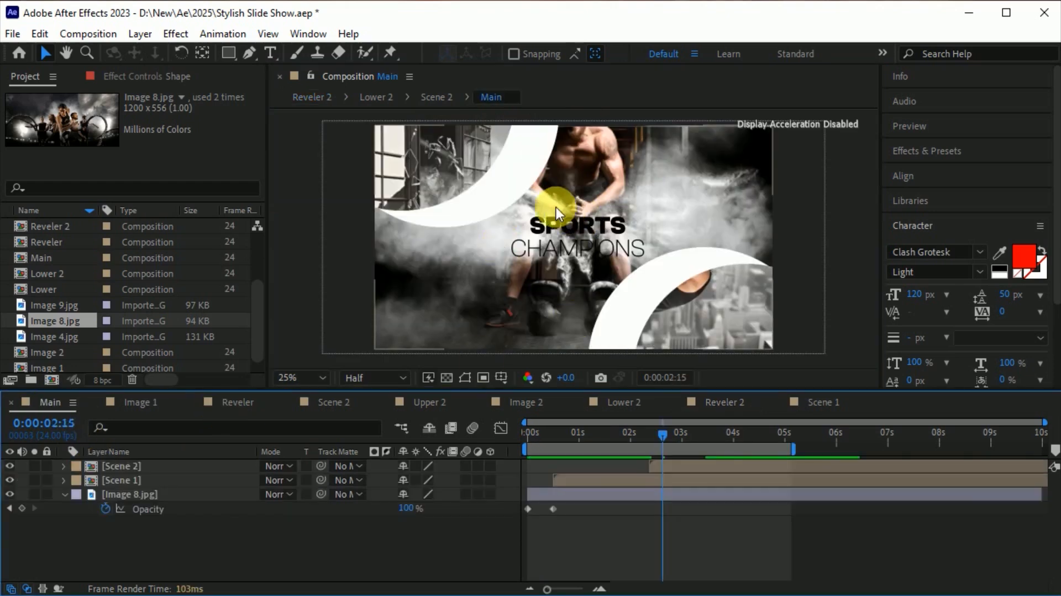
- Preview the Main slideshow from the start and inspect the scene transition at 0:00:02:15
drag(661, 436, 525, 452)
key(space)
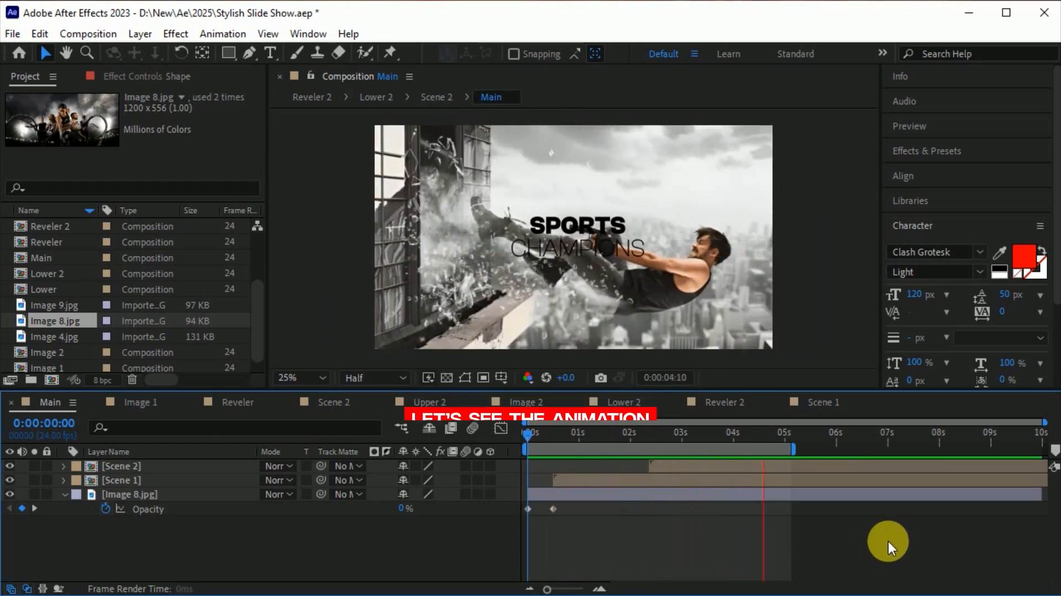
key(space)
drag(541, 436, 662, 446)
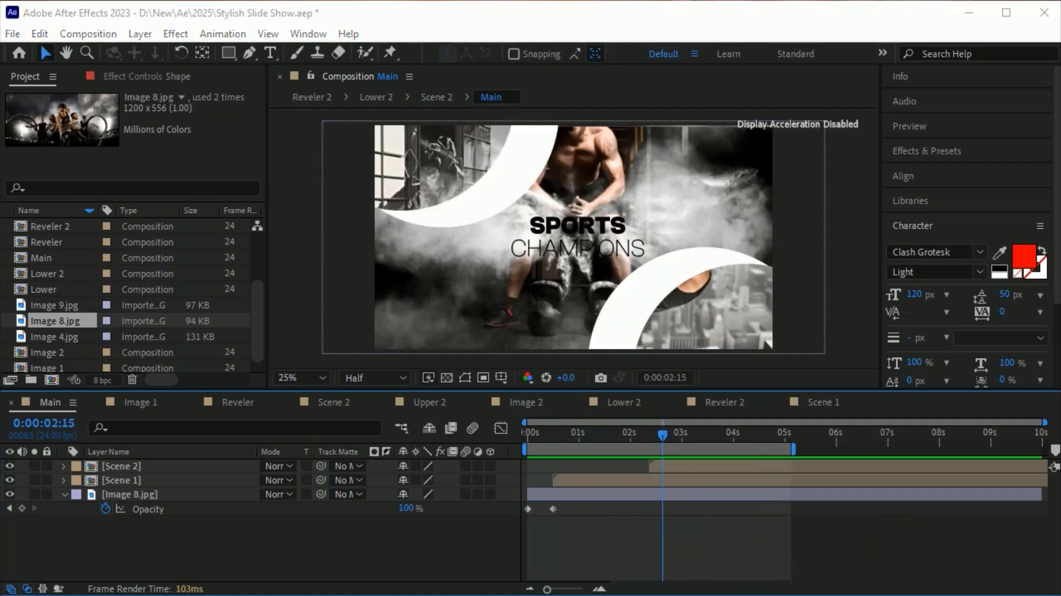